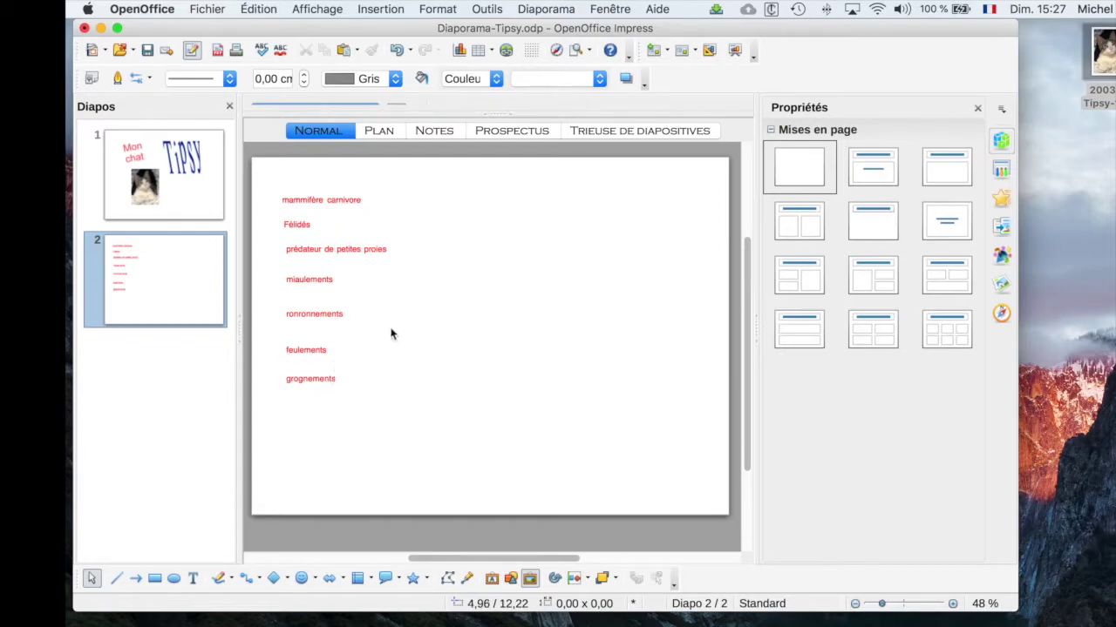
Step: Duplicate slide 2 with its seven cat-related text lines by copying it and pasting the copy after it
mouse_move(168, 302)
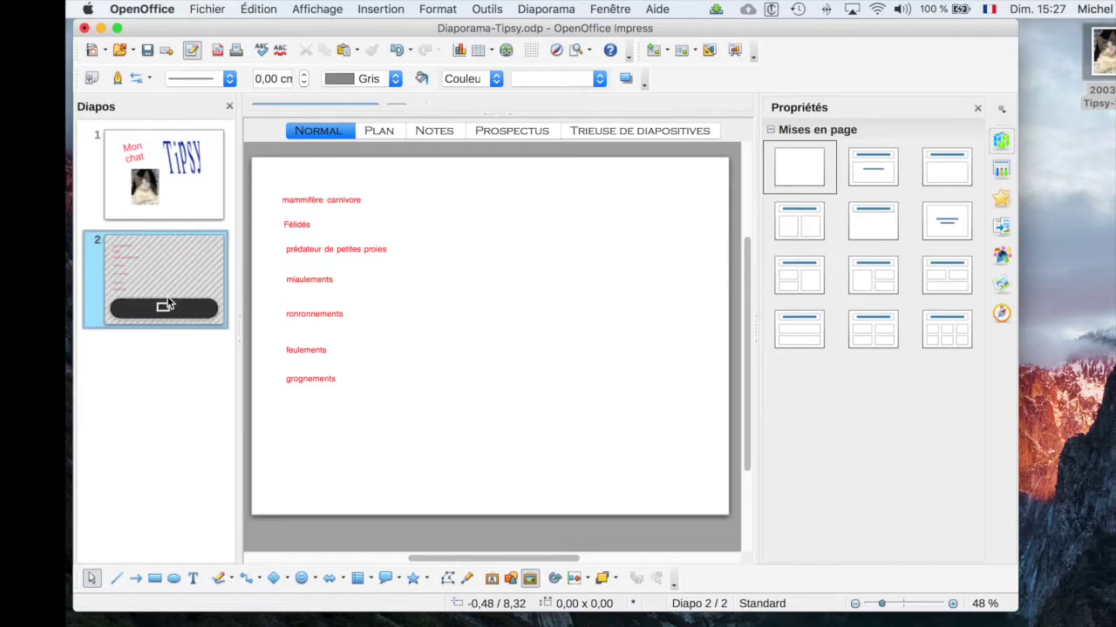
right_click(169, 285)
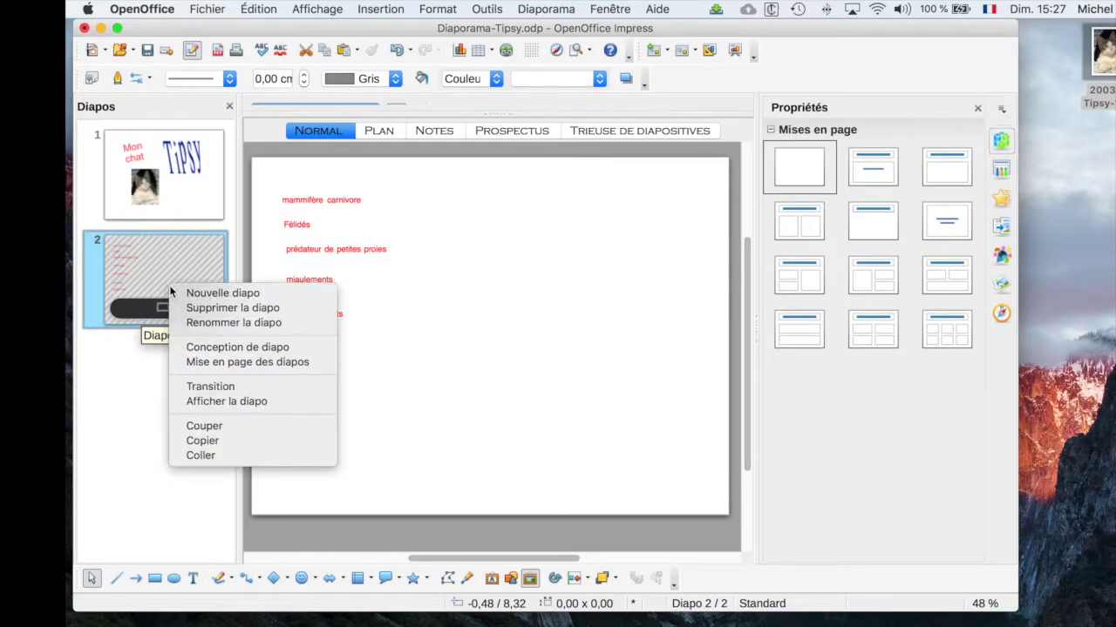
click(199, 440)
click(180, 392)
right_click(180, 392)
click(208, 425)
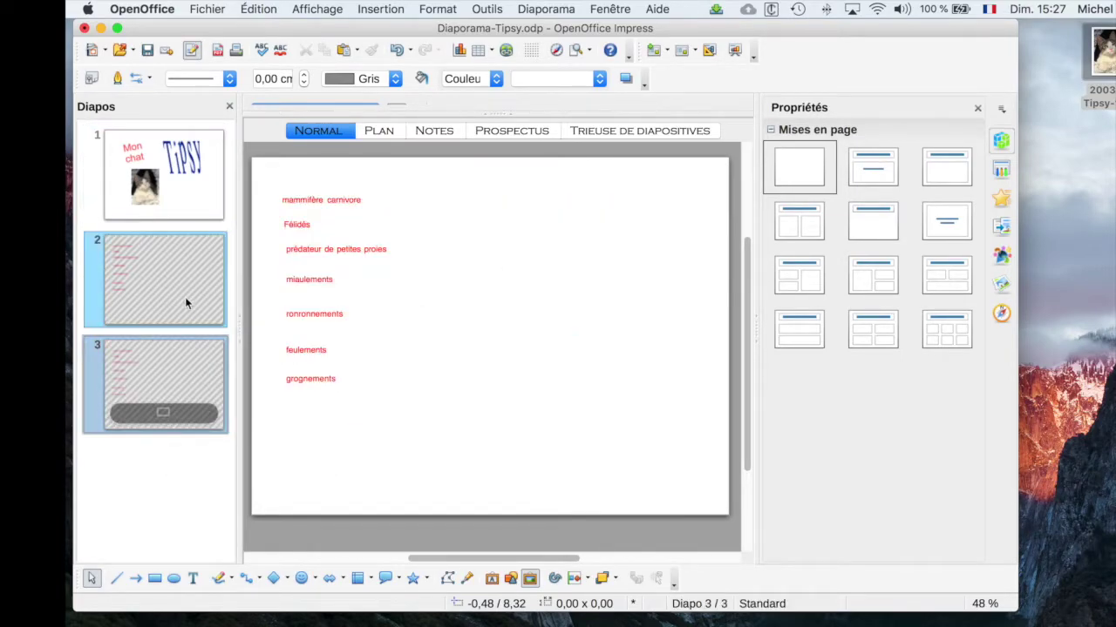
Step: On slide 2, delete the four text boxes "miaulements", "ronronnements", "feulements" and "grognements"
right_click(418, 284)
click(419, 235)
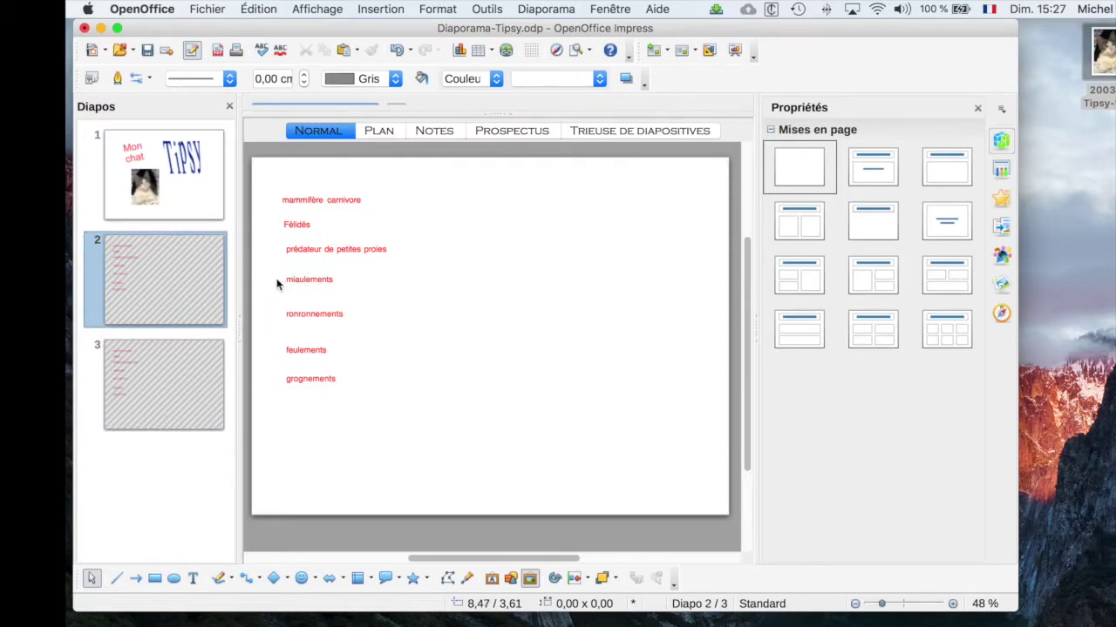
drag(253, 269, 446, 423)
click(445, 422)
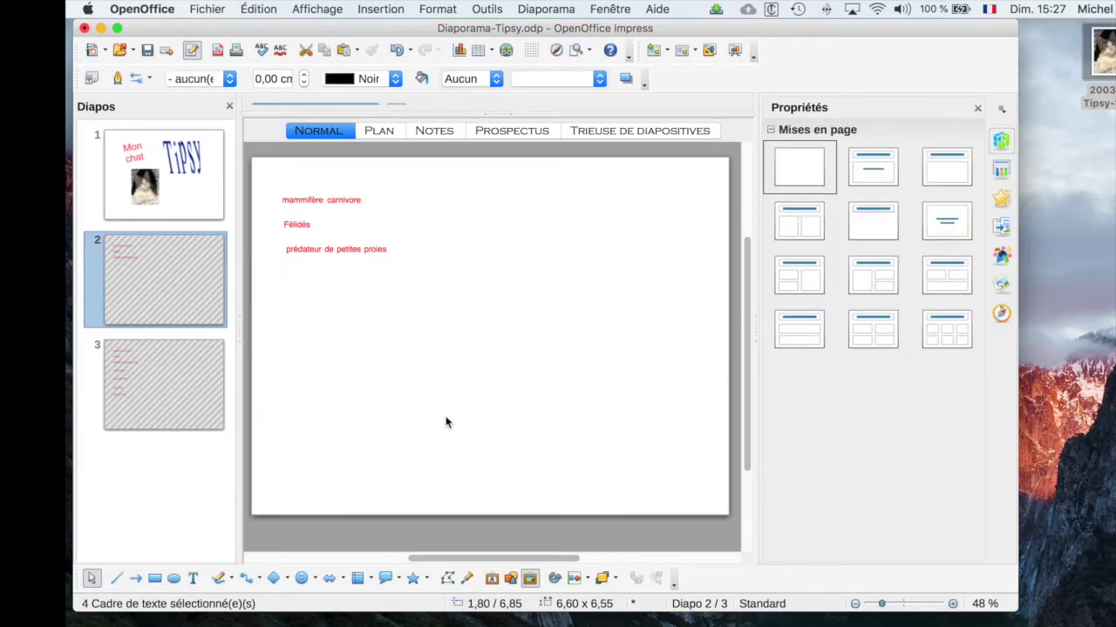
Step: On slide 3, delete the text boxes "prédateur de petites proies", "Félidés" and "mammifère carnivore"
click(143, 391)
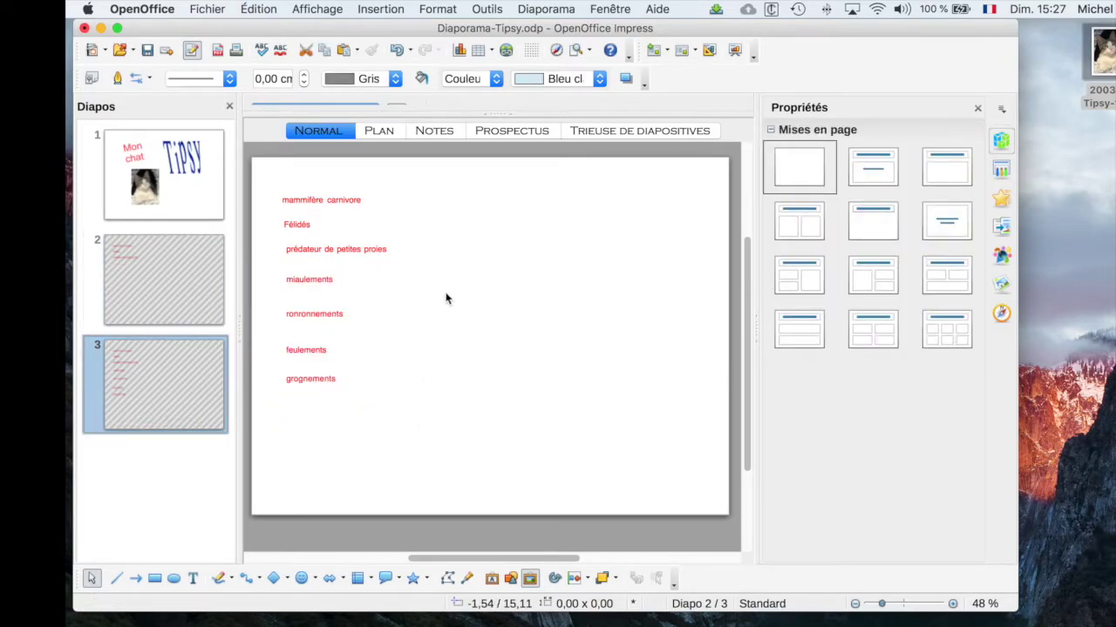
drag(474, 278, 244, 158)
click(244, 158)
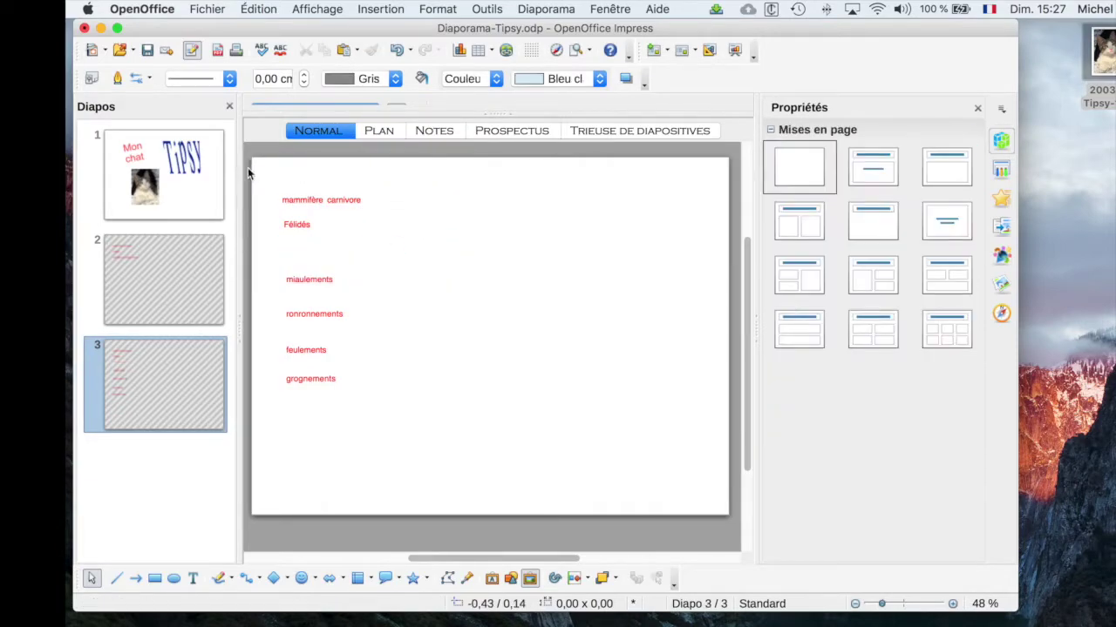
click(307, 224)
key(Escape)
key(Delete)
click(312, 202)
key(Escape)
key(Delete)
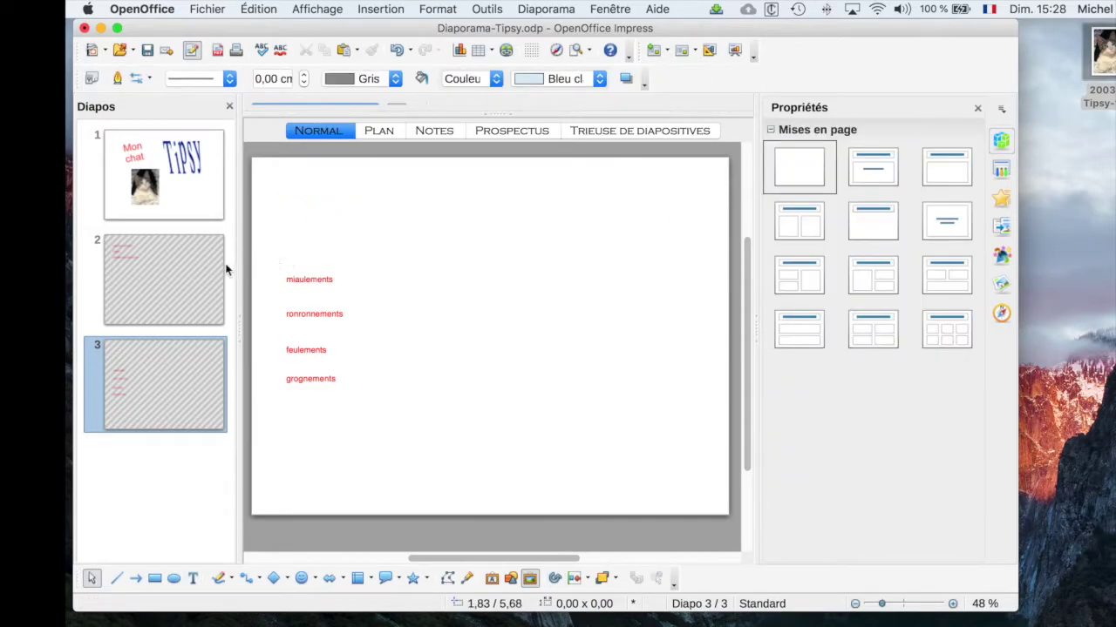
Step: Format the "mammifère carnivore" text on slide 2 in the Herculanum font at size 36
click(201, 269)
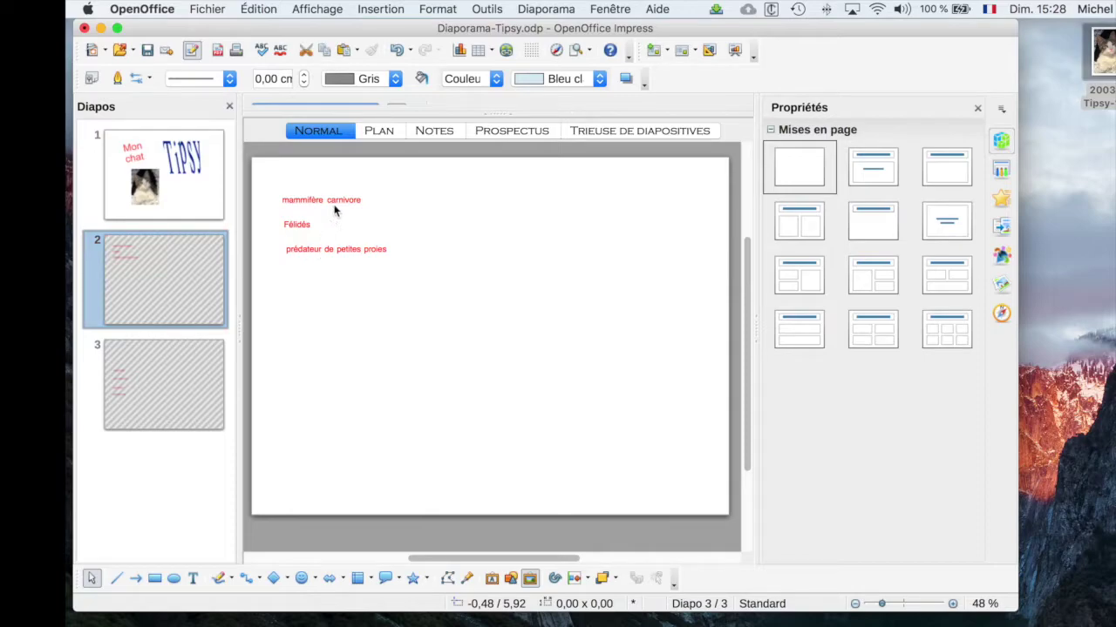
triple_click(337, 198)
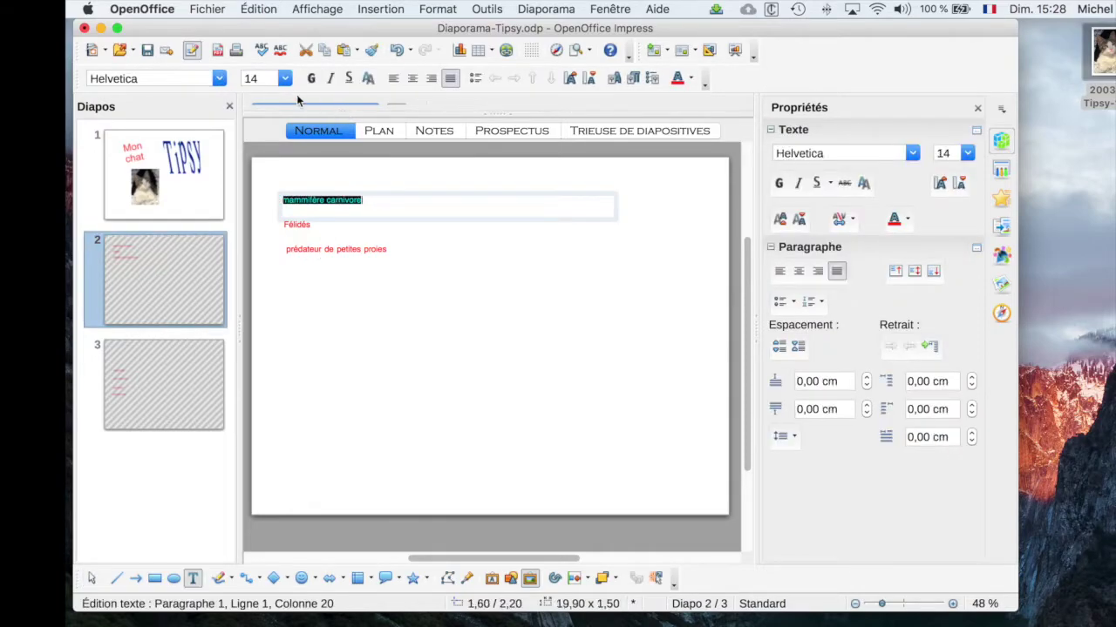
click(286, 79)
scroll(274, 214, down, 1)
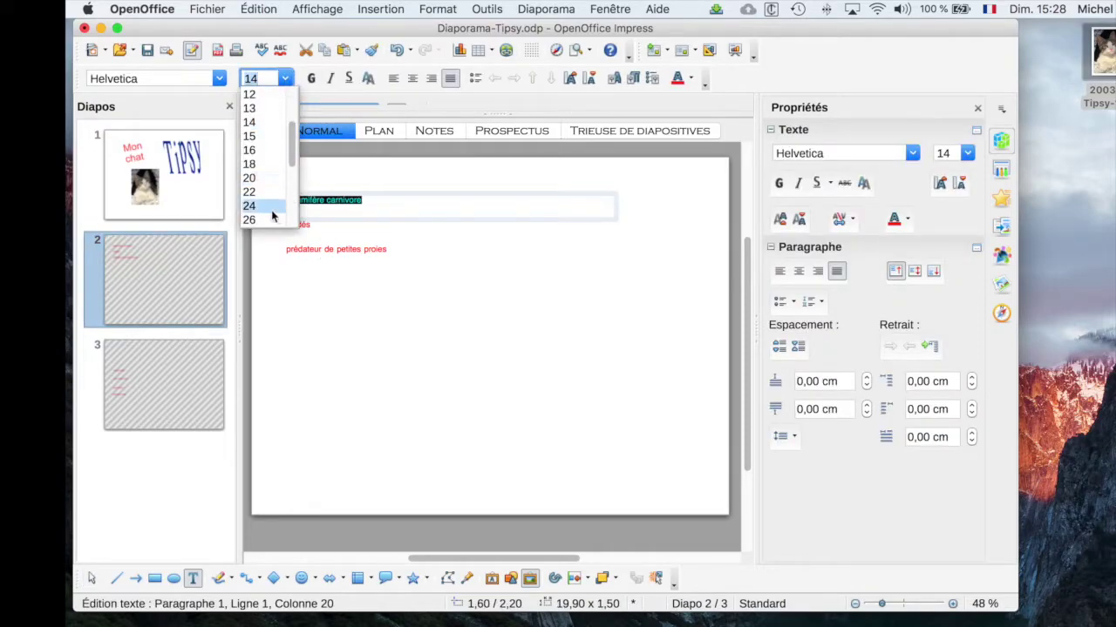
click(270, 208)
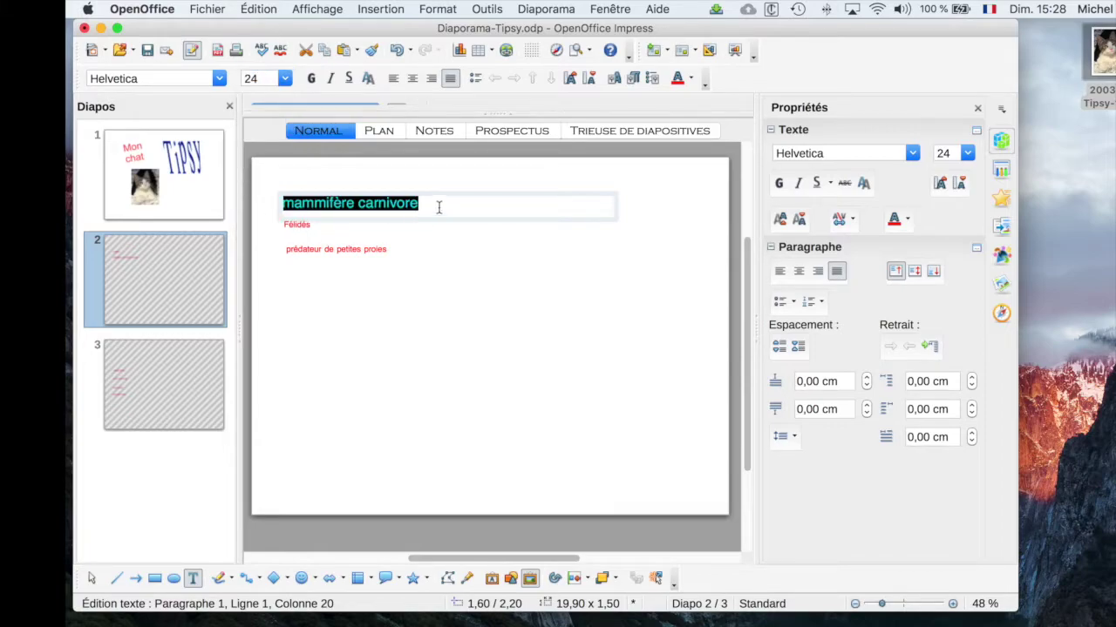
click(219, 78)
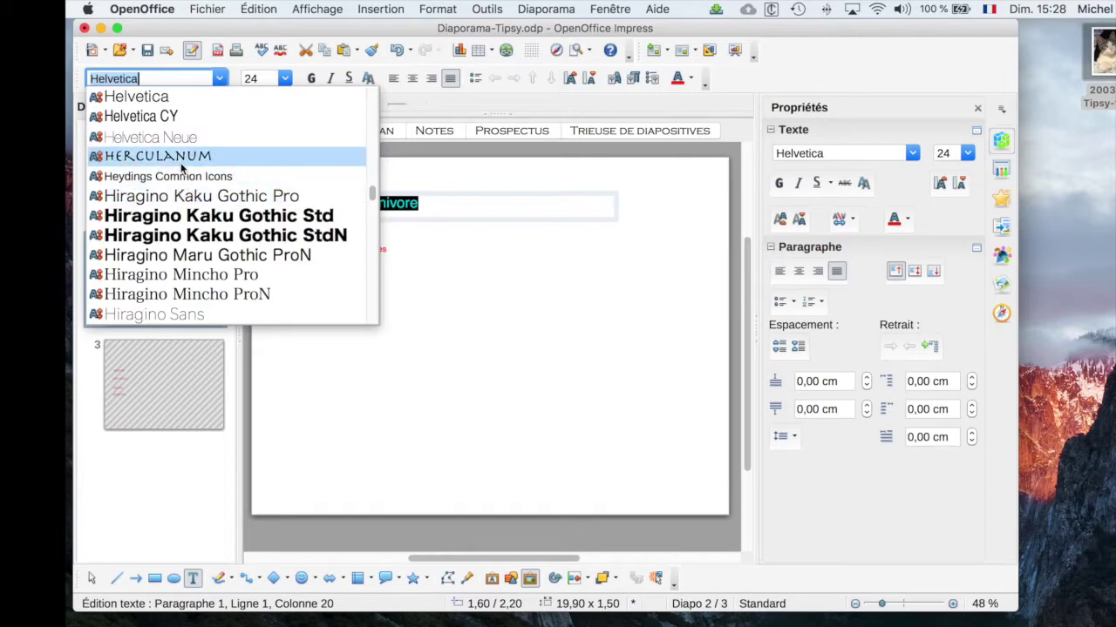
click(158, 156)
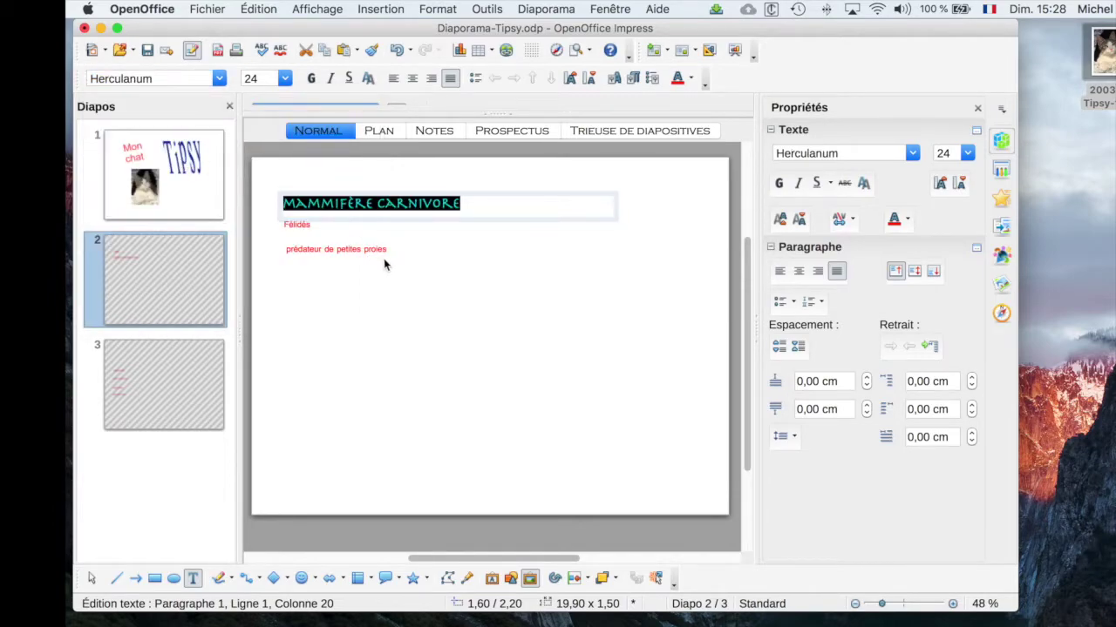
click(284, 78)
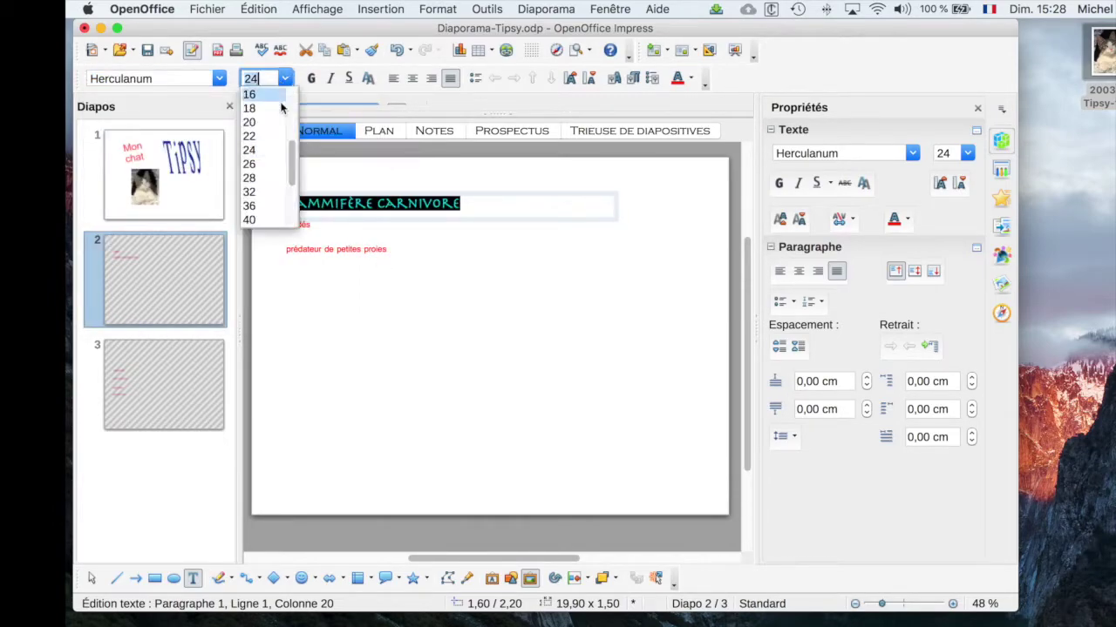
click(259, 207)
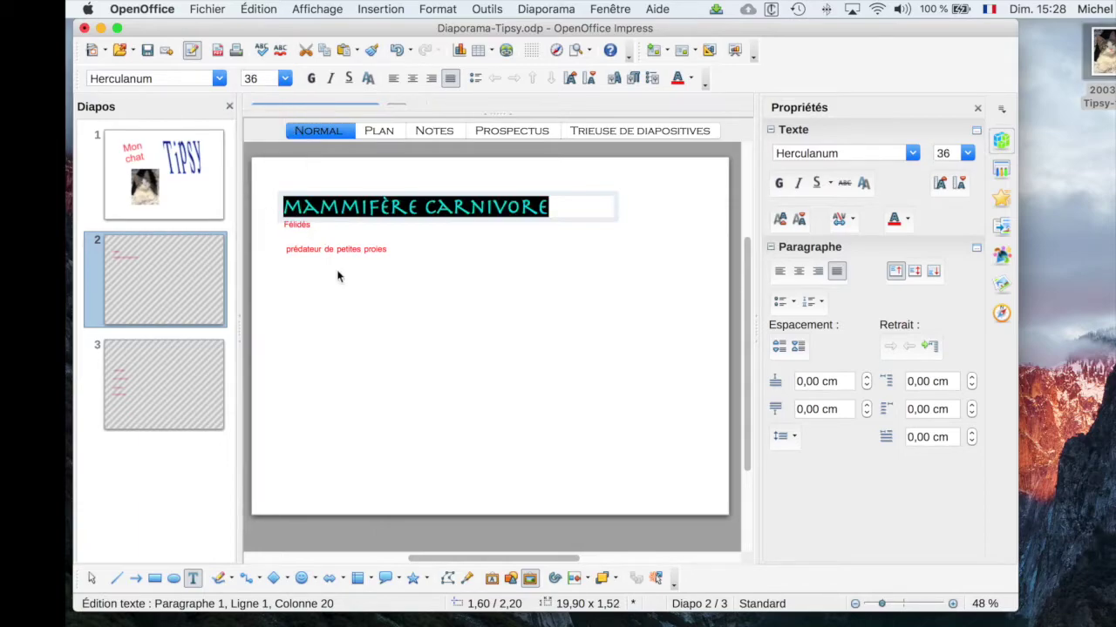
click(299, 226)
key(Escape)
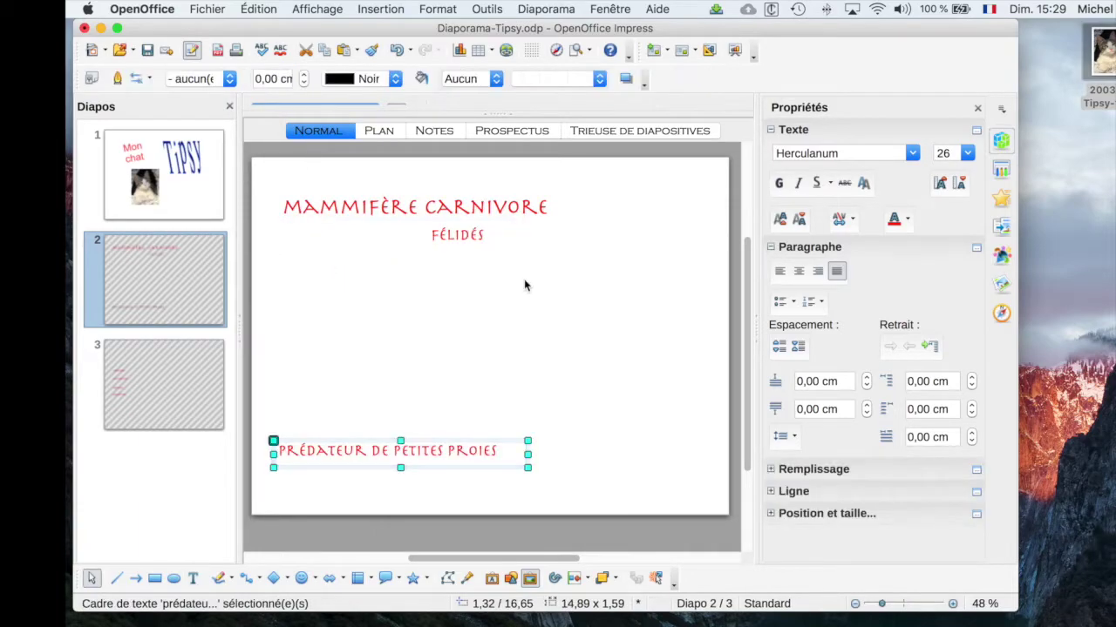
Step: Insert the picture Félidés.jpg from the Images/Chats-2 folder of Présentation Tuto on slide 2
click(523, 279)
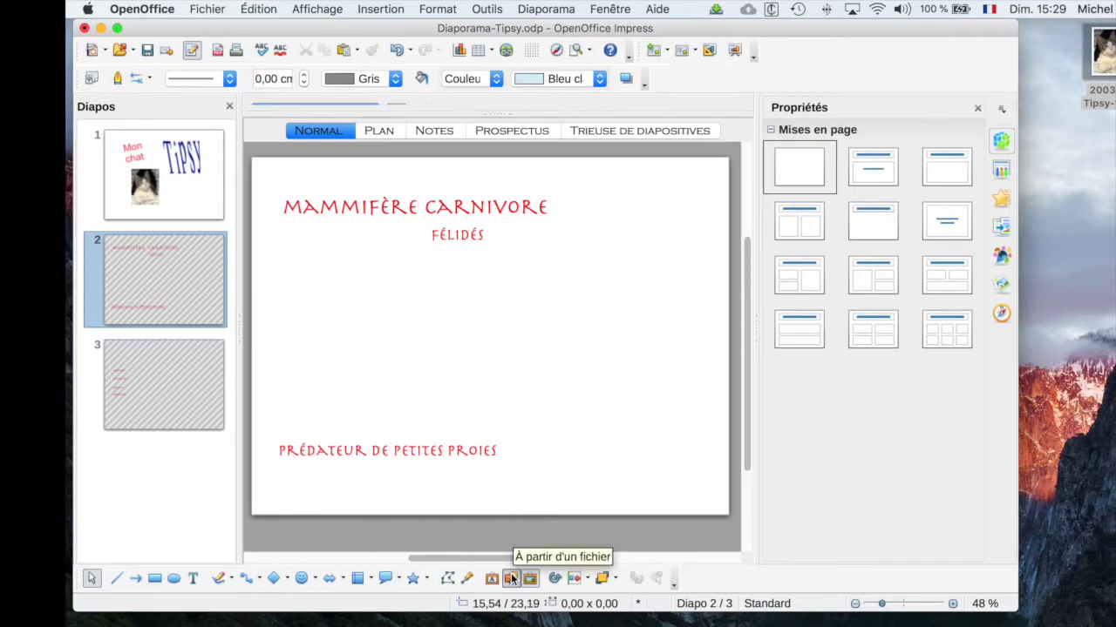
click(510, 577)
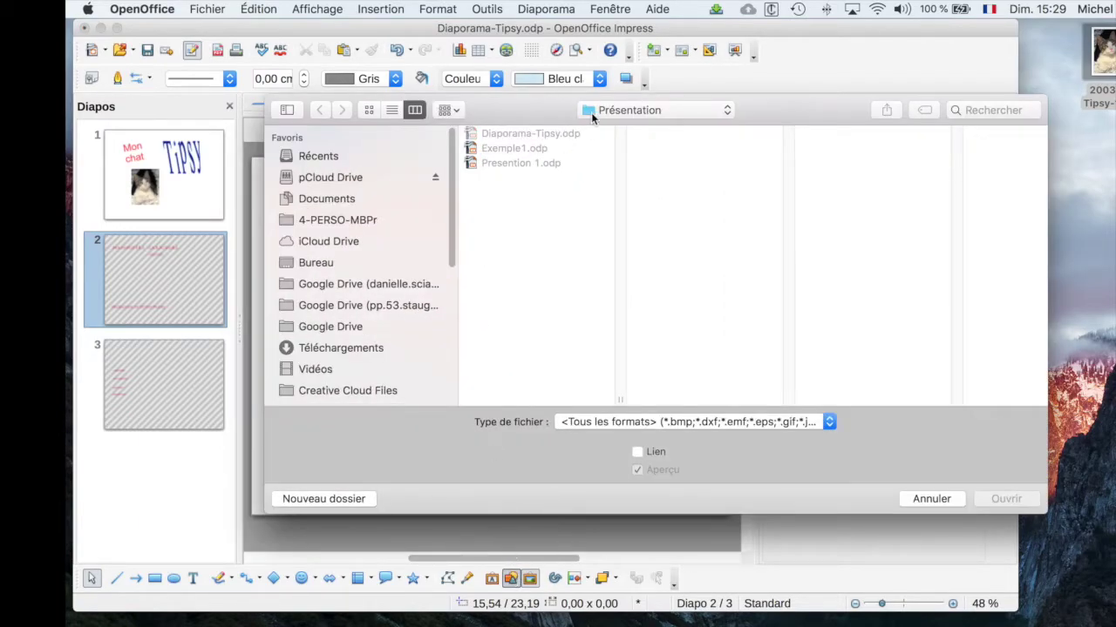
click(591, 112)
click(595, 135)
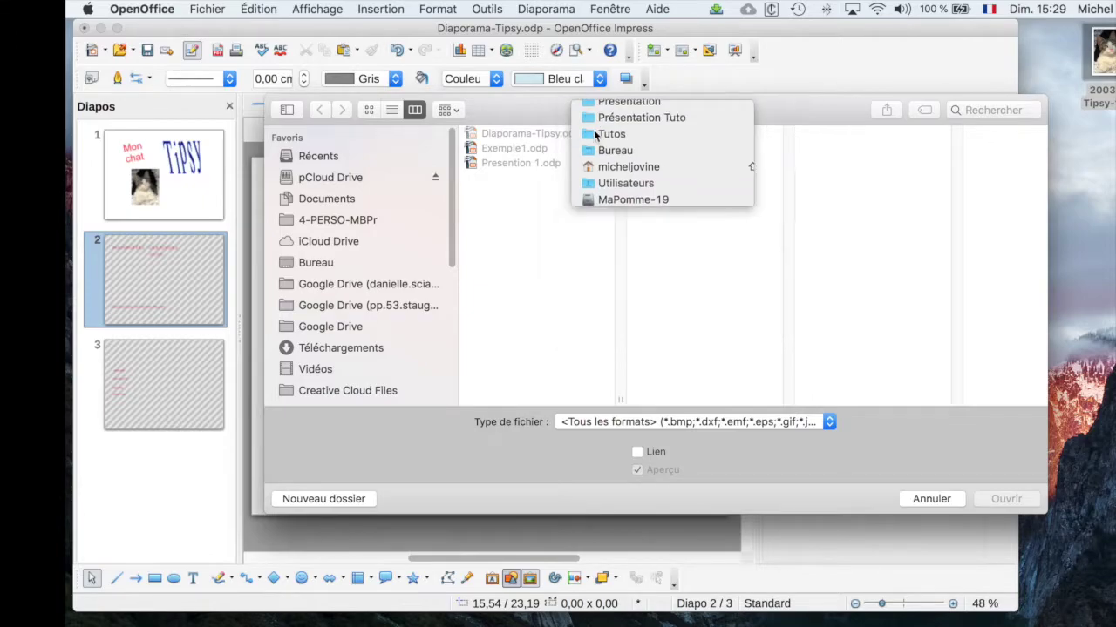
click(831, 134)
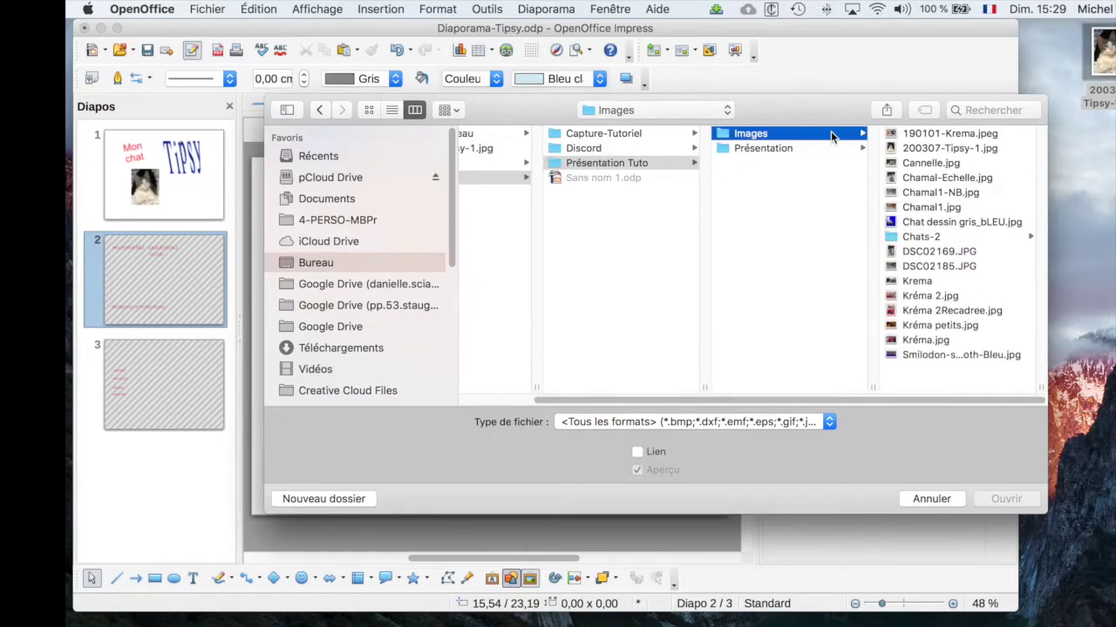
click(914, 240)
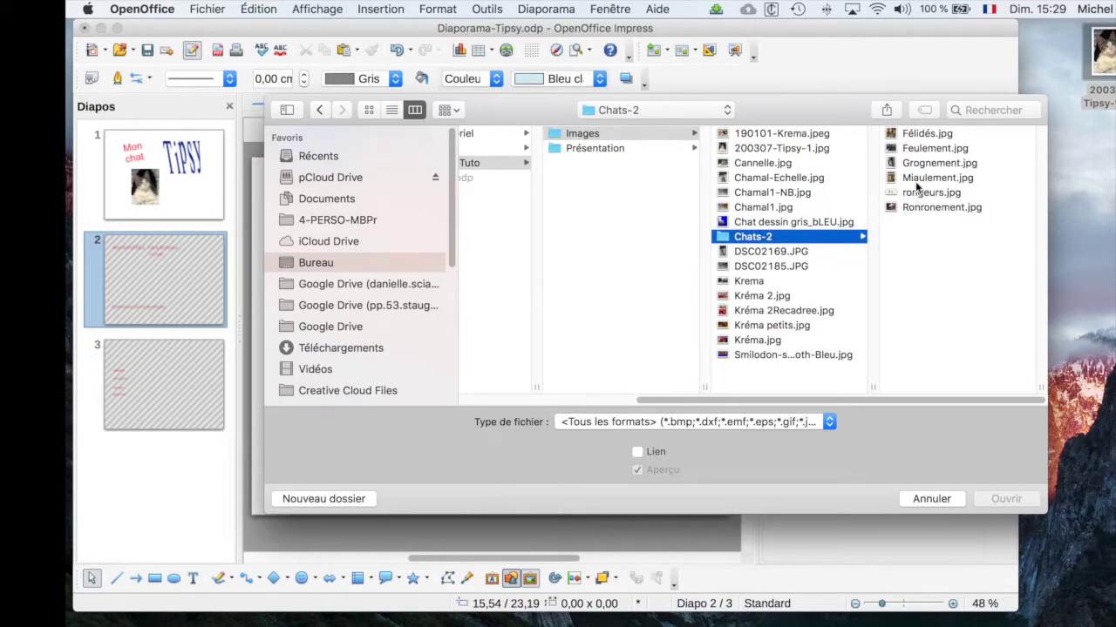
click(920, 134)
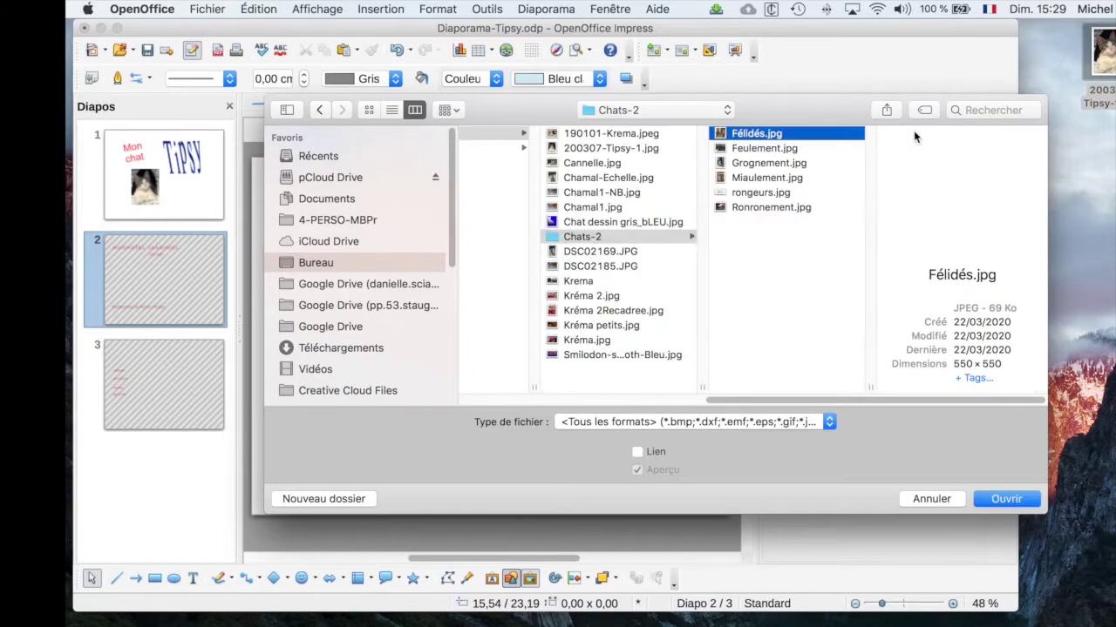
click(996, 499)
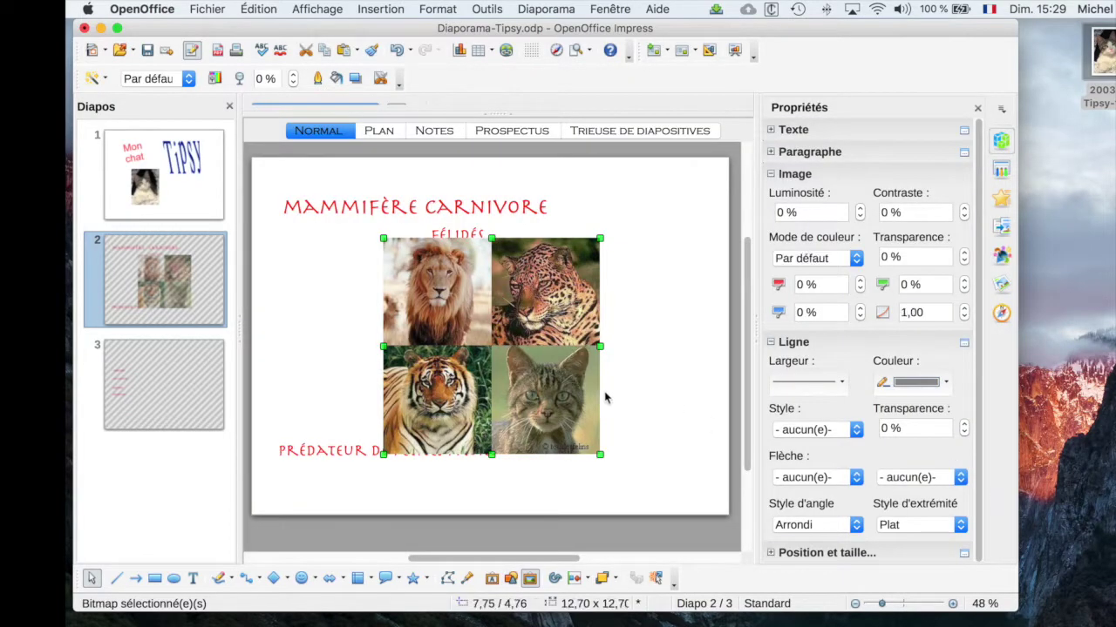
Step: Shrink the felines picture to about 10.10 × 10.10 cm, place it below the title and move the "Félidés" label clear of it
drag(598, 451, 555, 410)
drag(475, 324, 341, 323)
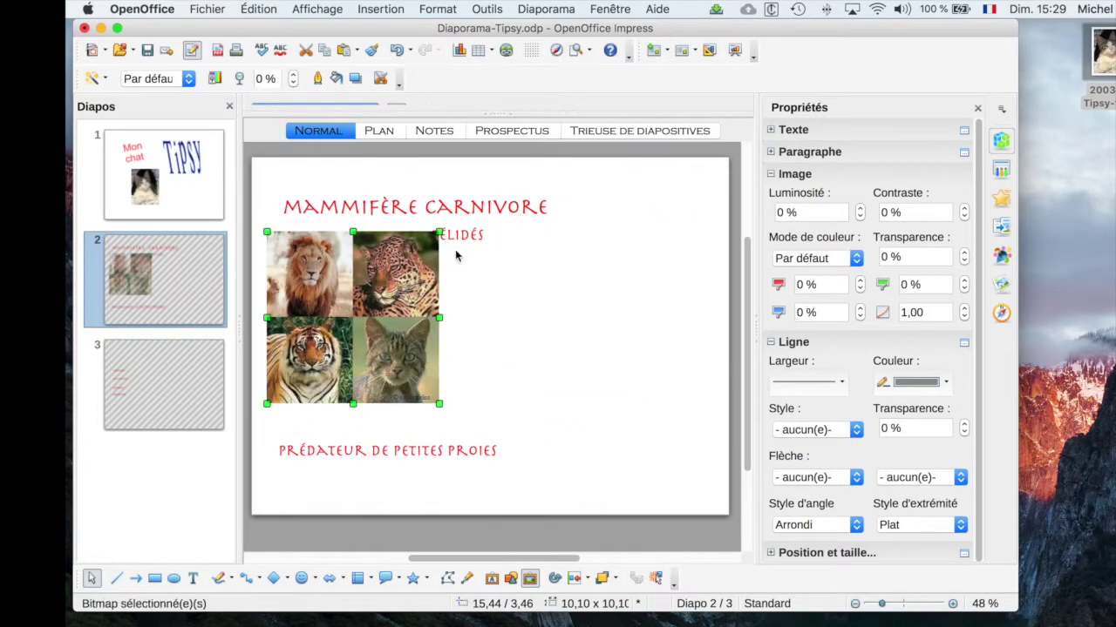
click(461, 243)
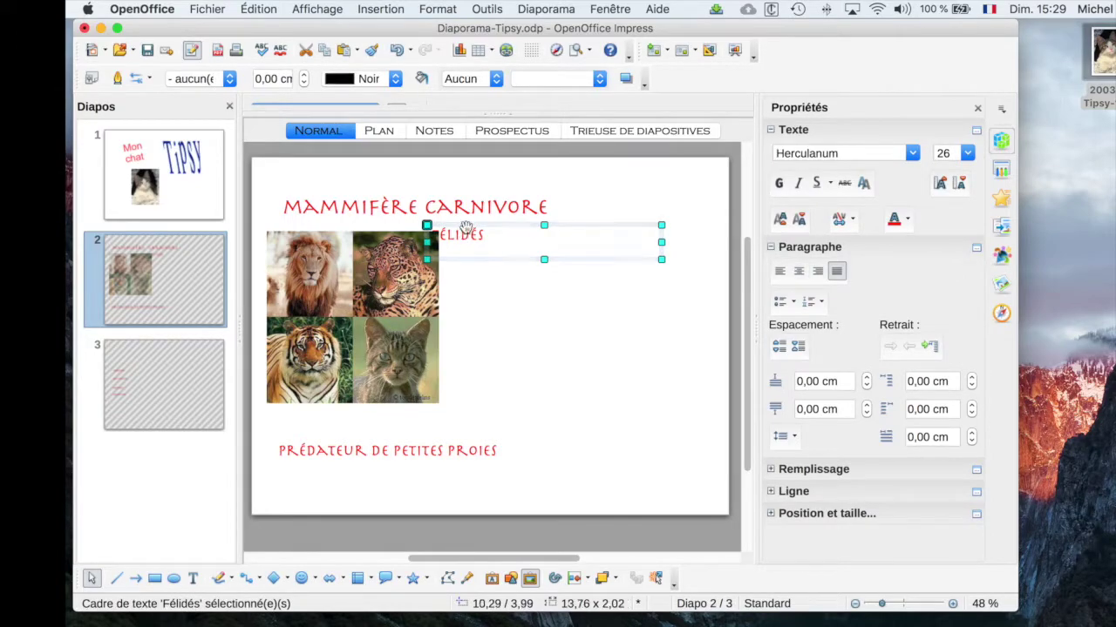
drag(463, 232, 602, 300)
drag(397, 300, 511, 307)
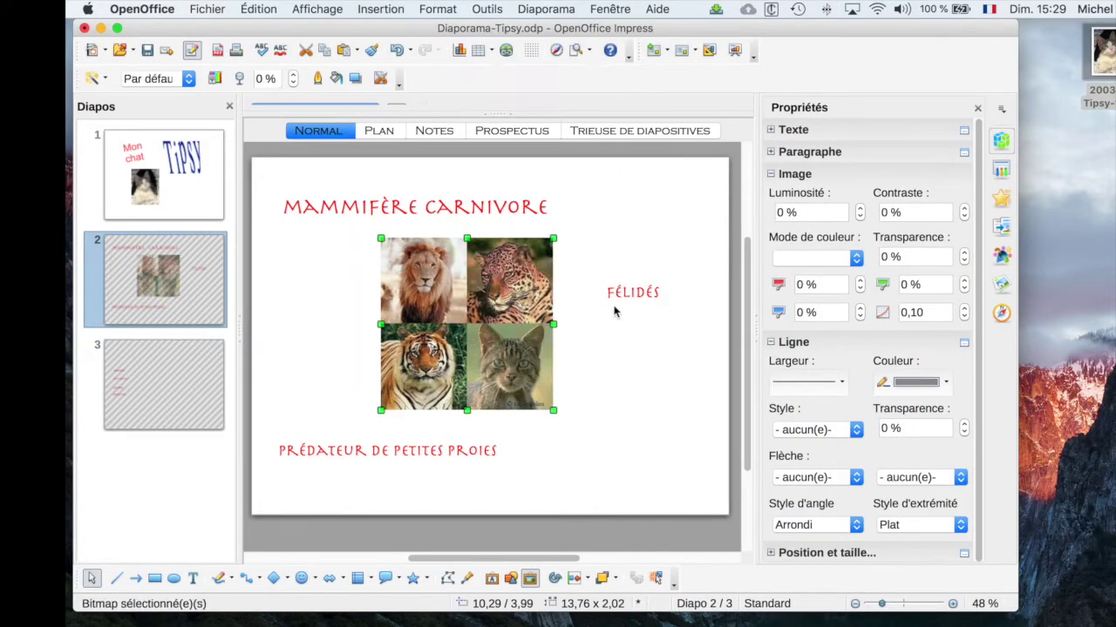
Step: Place the "Félidés" label tilted upward at the picture's upper-left corner, and shift the picture slightly left
click(633, 292)
drag(601, 283, 334, 219)
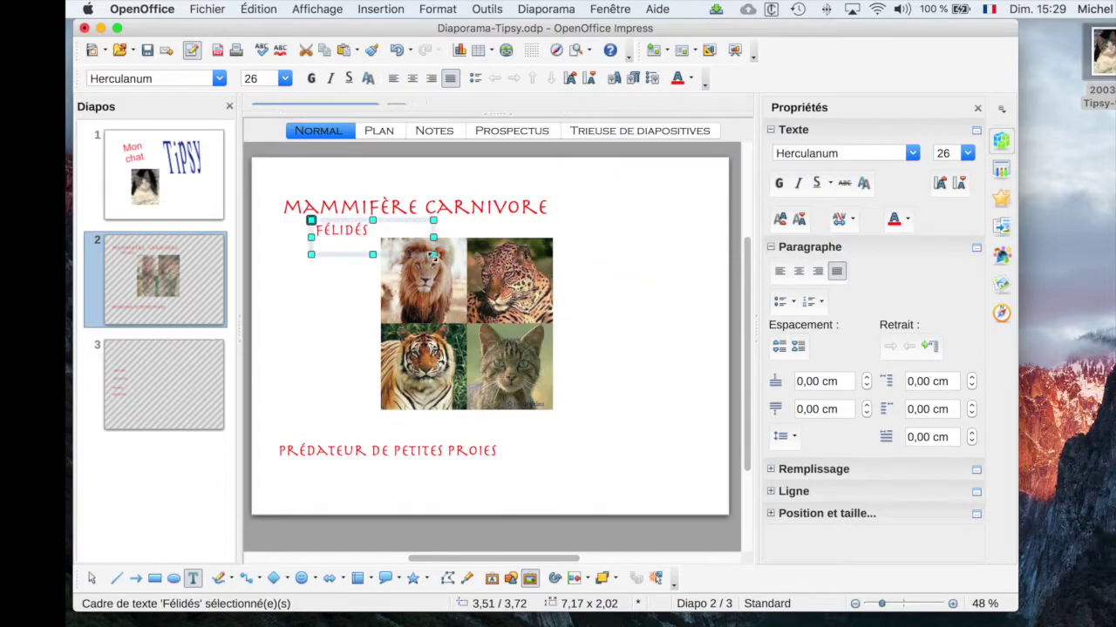
drag(433, 220, 422, 199)
drag(433, 340, 419, 340)
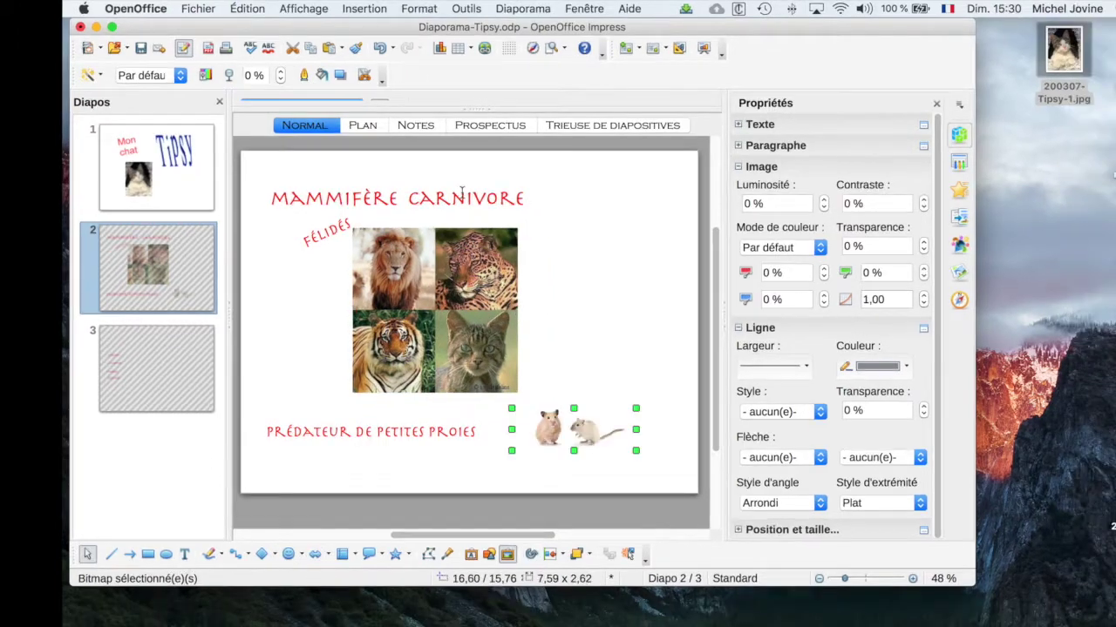
Step: Add the Fouet entrance animation at Moyen speed to the "mammifère carnivore" title on slide 2
click(480, 205)
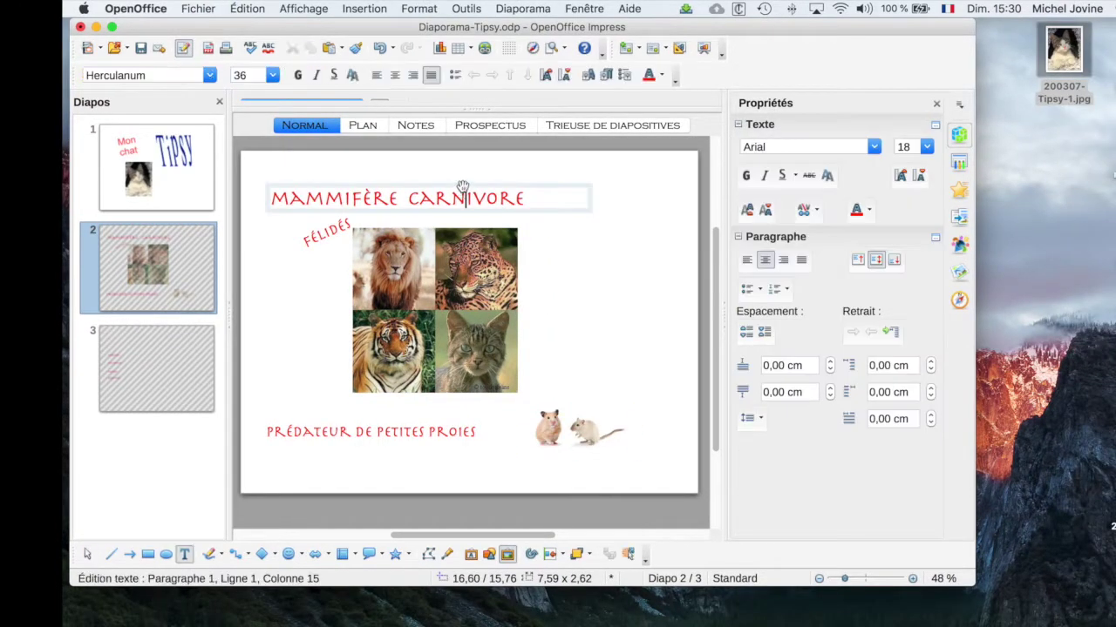
key(Escape)
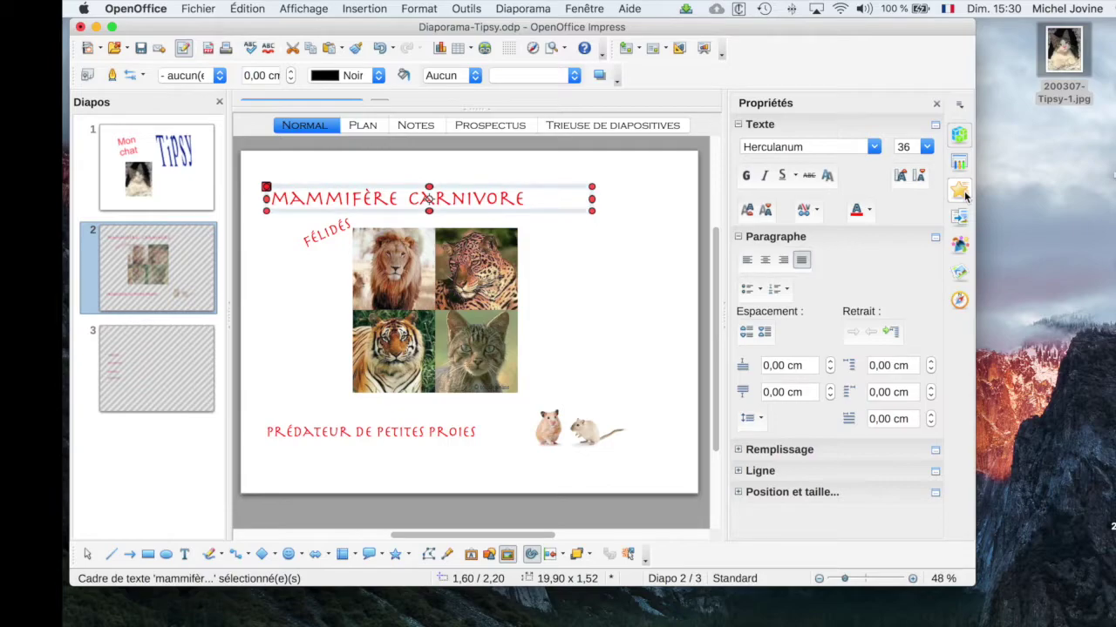
click(962, 191)
click(784, 147)
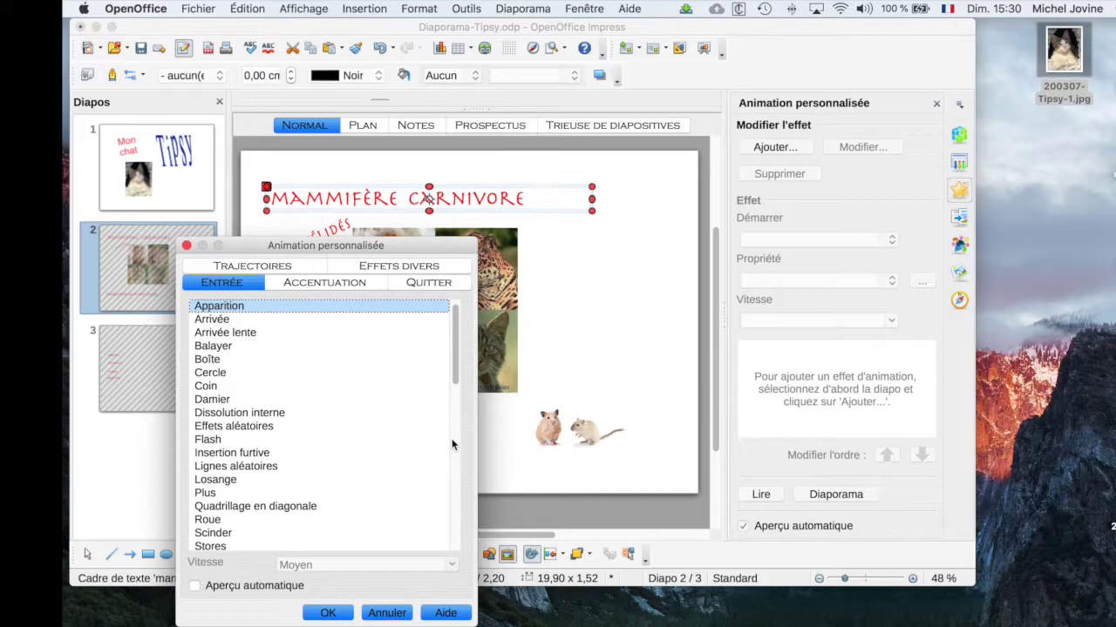
scroll(257, 489, down, 5)
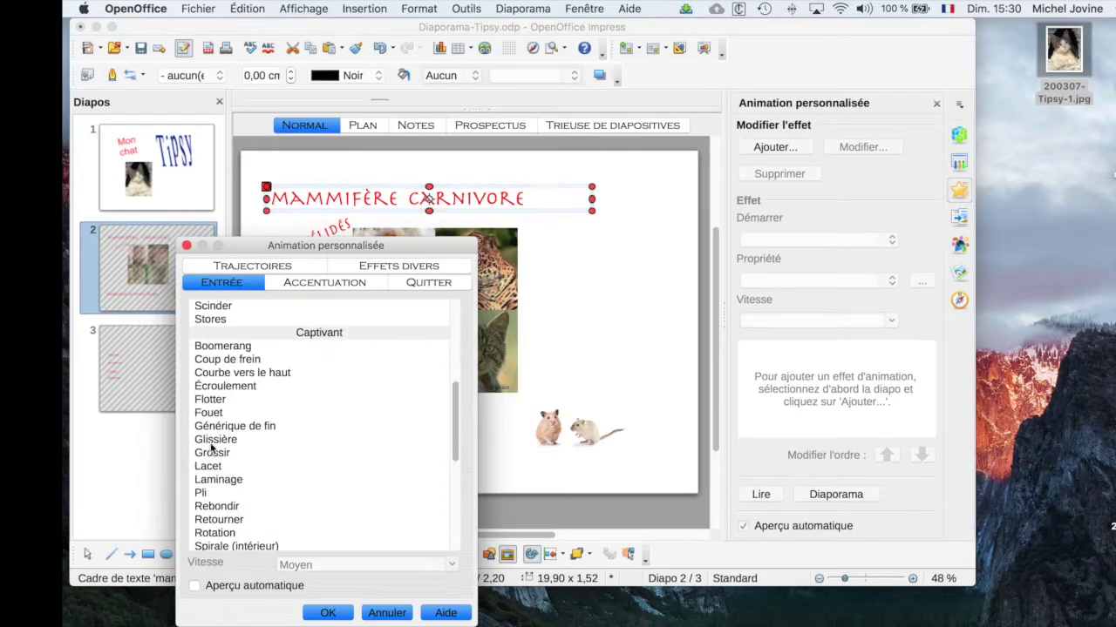
click(210, 416)
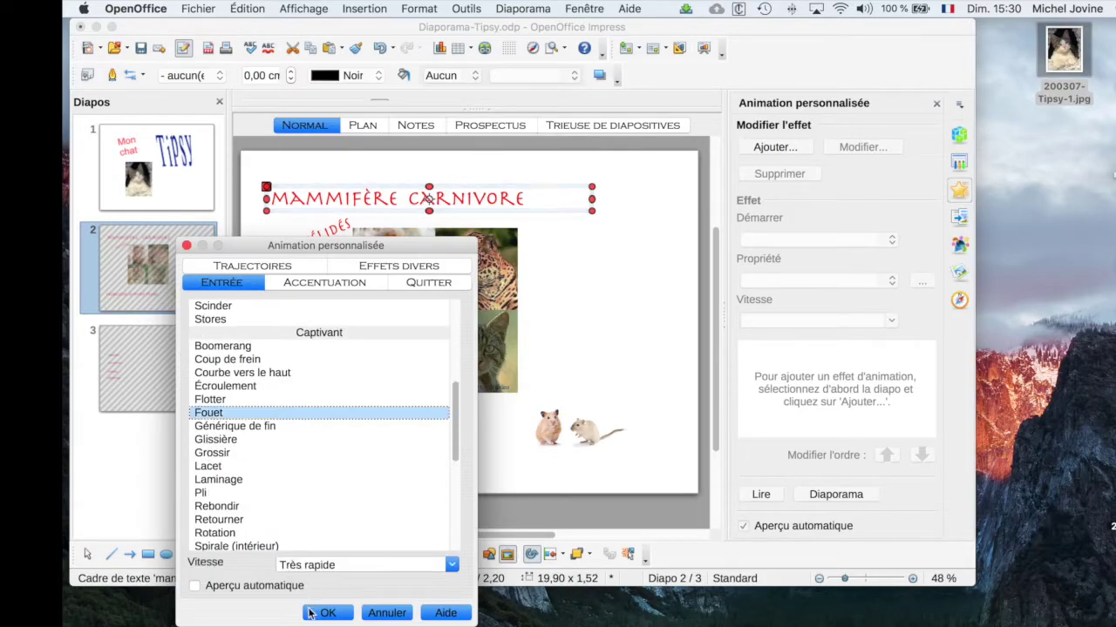
click(451, 565)
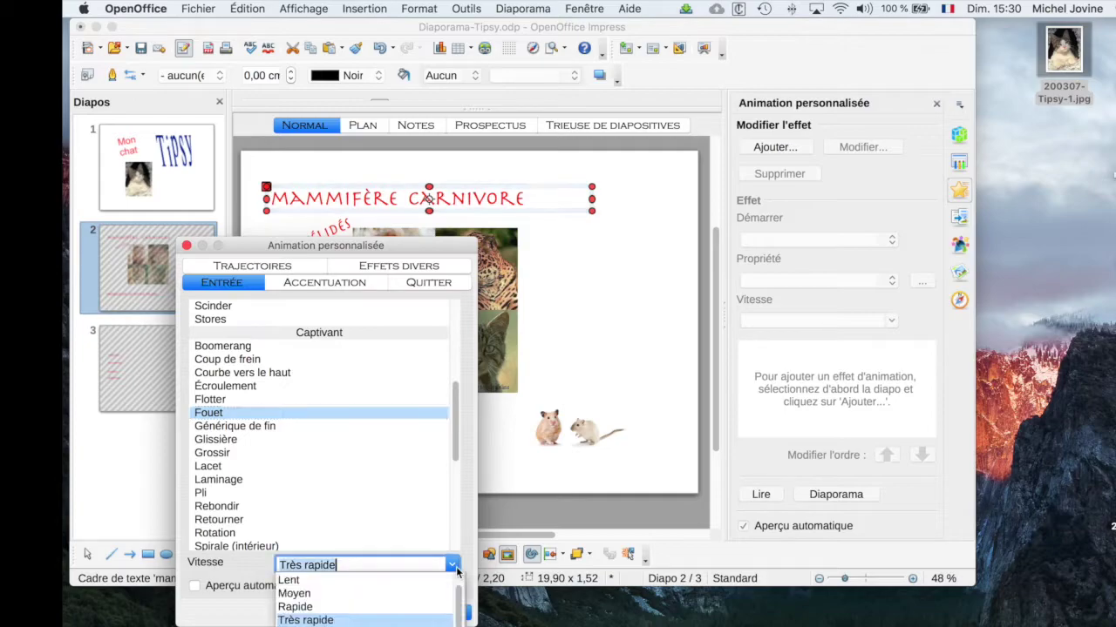
click(424, 595)
click(328, 613)
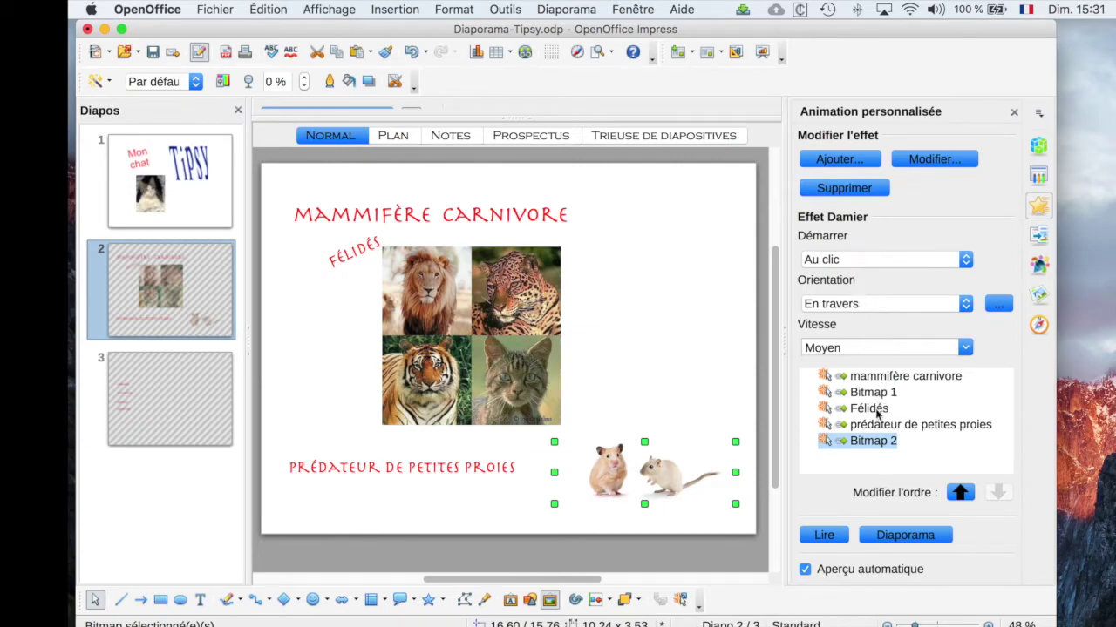
Step: Set the animations of the "mammifère carnivore" title and the felines picture to start Après le précédent
click(874, 376)
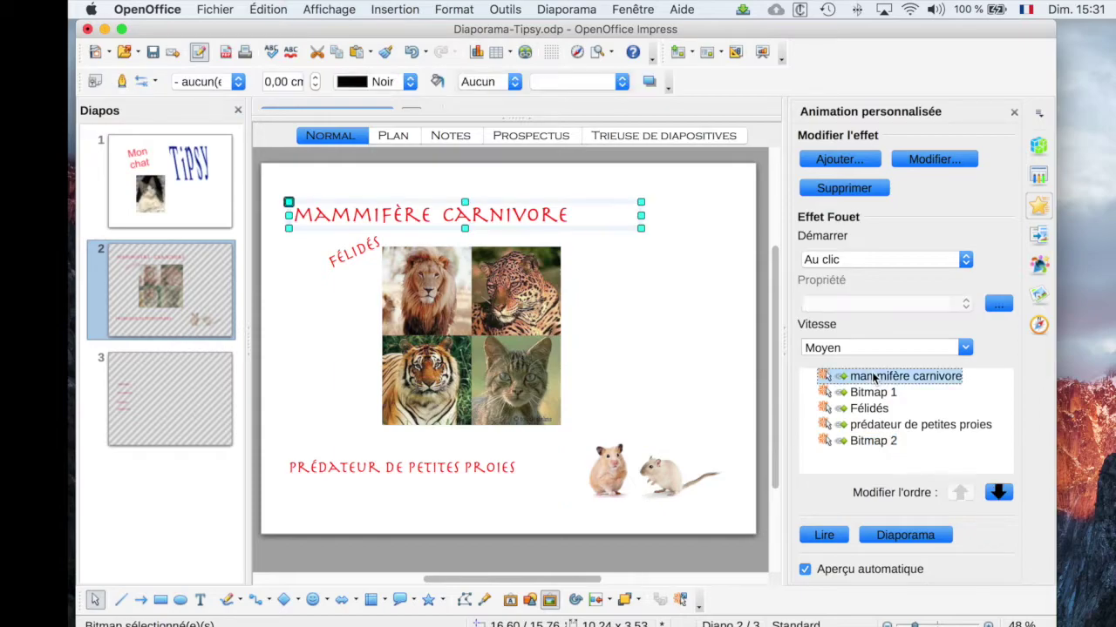
click(834, 259)
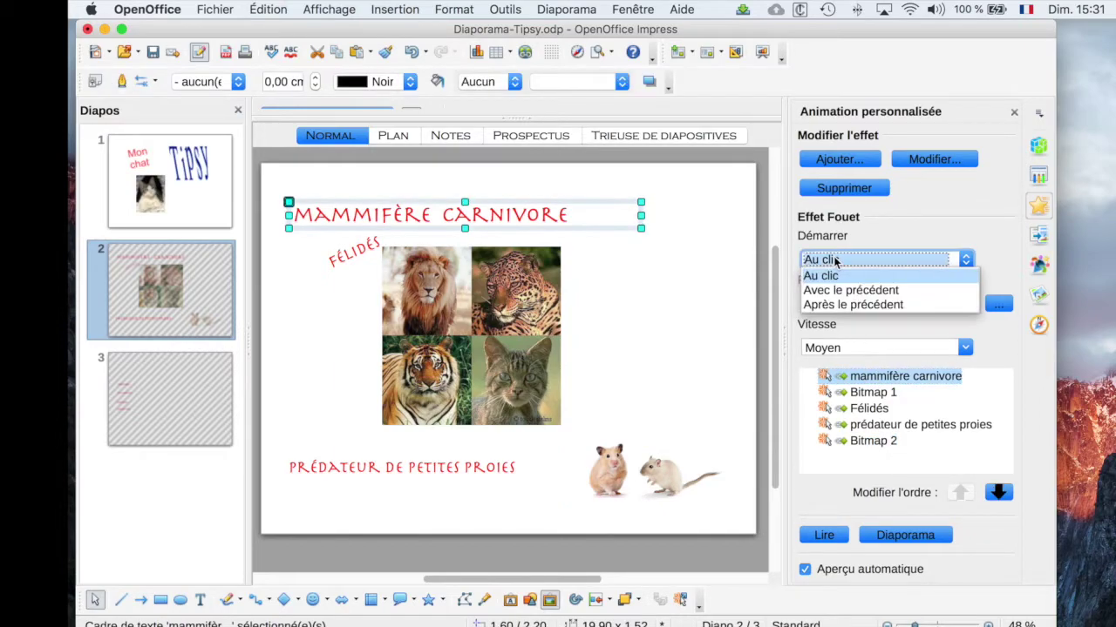
click(853, 304)
click(872, 393)
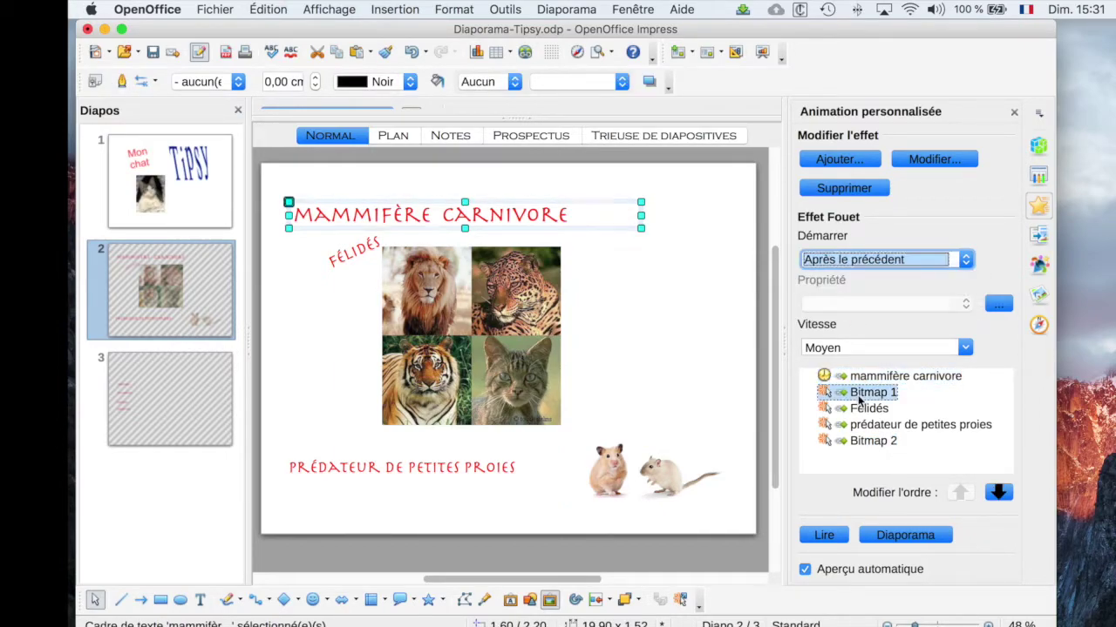
click(828, 264)
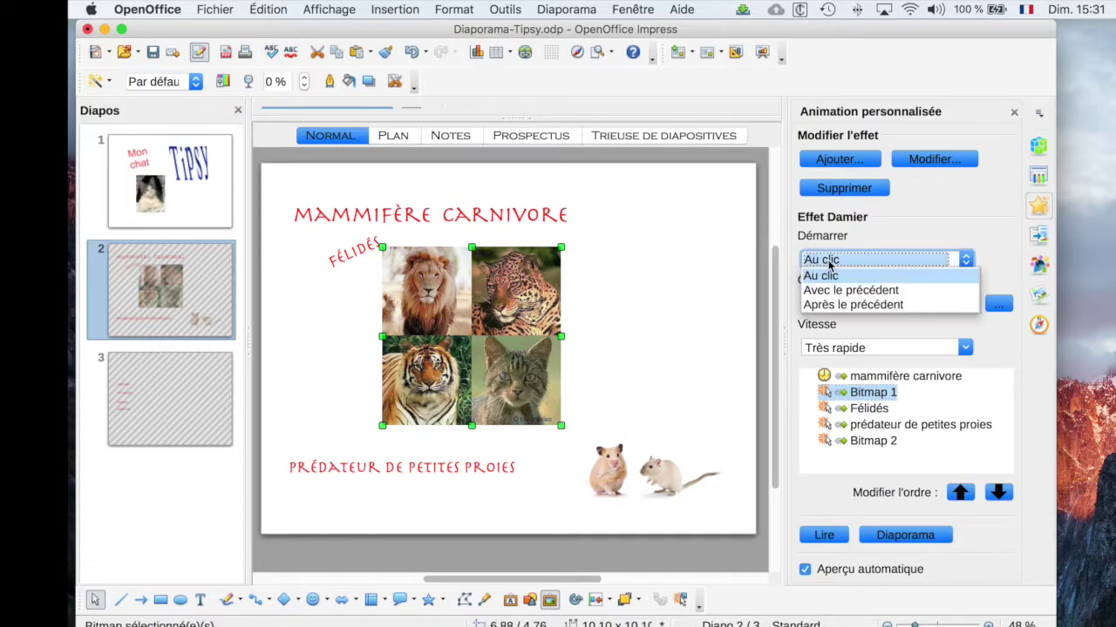
click(837, 305)
Step: Set the "Félidés" label's animation to start Avec le précédent
click(859, 408)
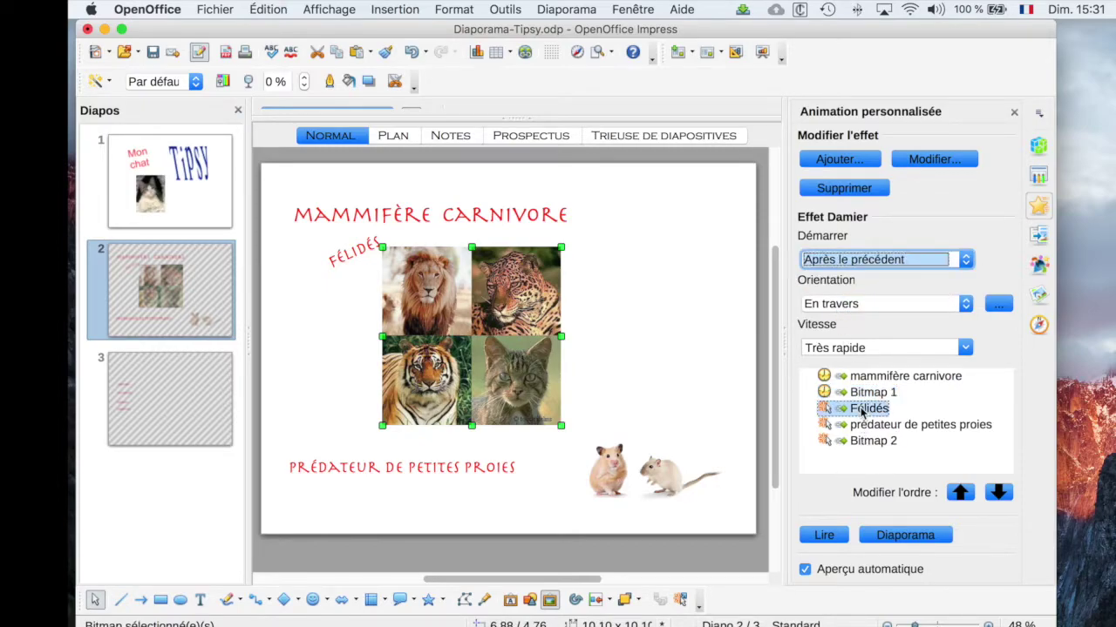
click(843, 262)
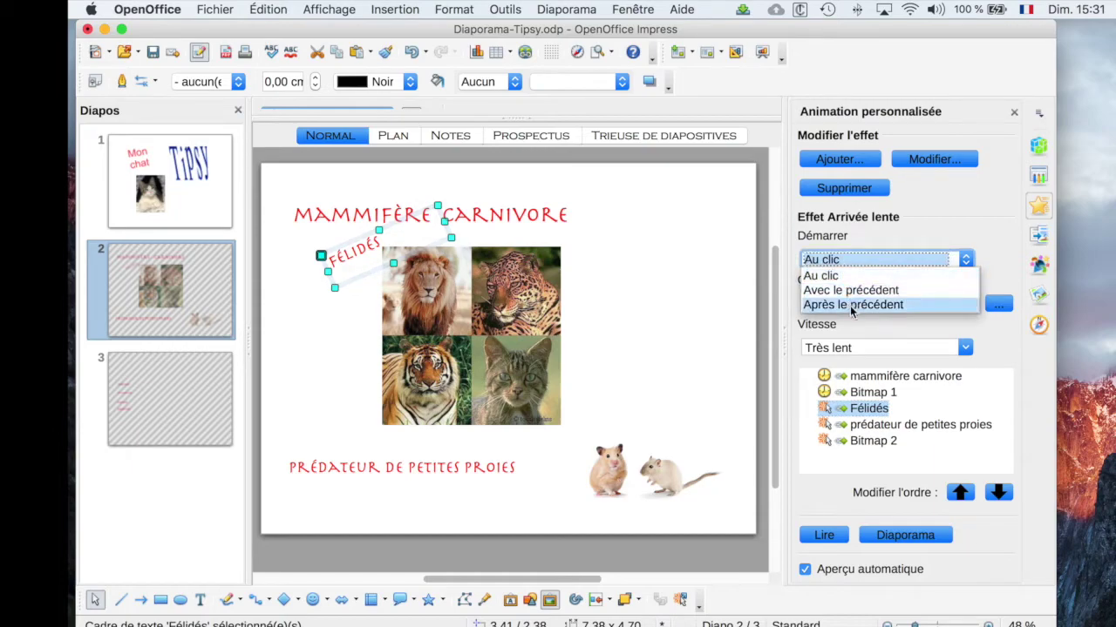
click(849, 292)
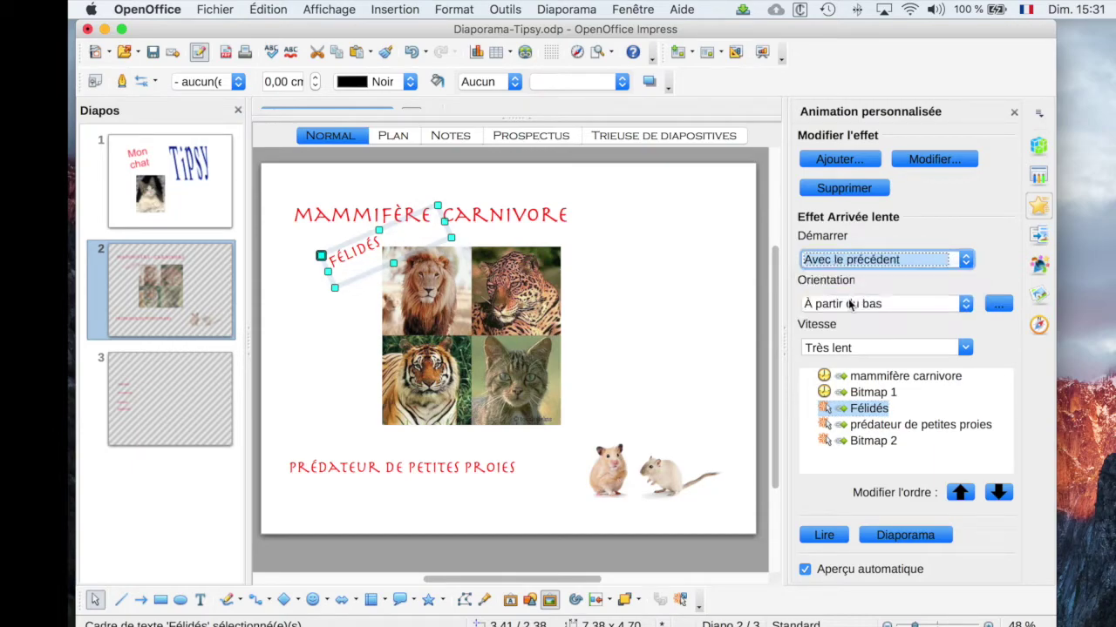
Step: Start the "prédateur de petites proies" text's animation Après le précédent and the rodents picture's animation Avec le précédent
click(861, 426)
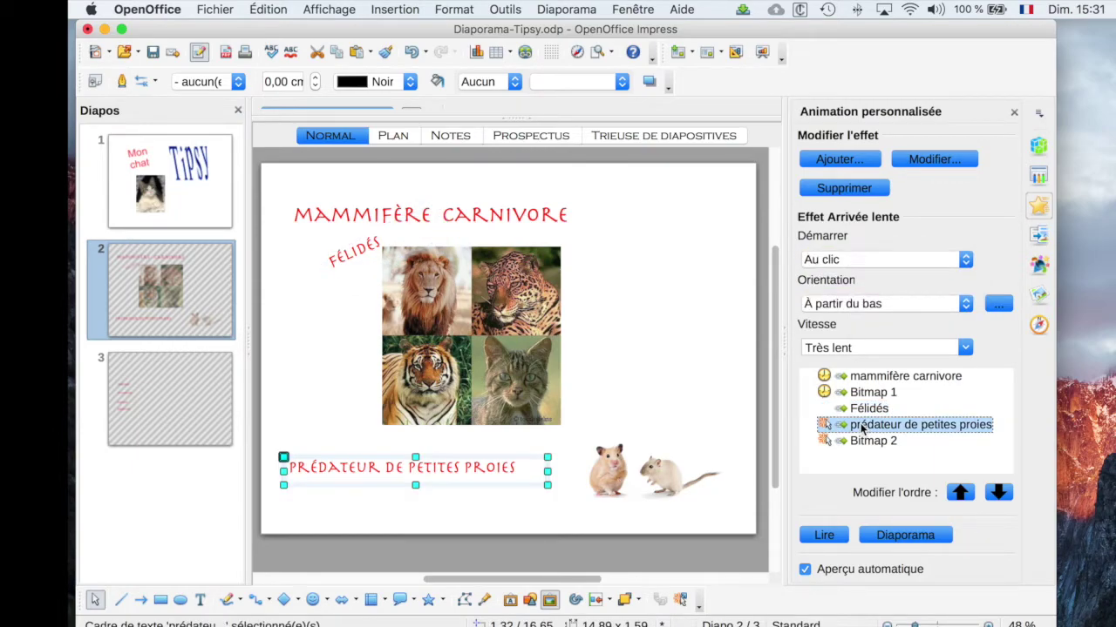
click(834, 261)
click(863, 304)
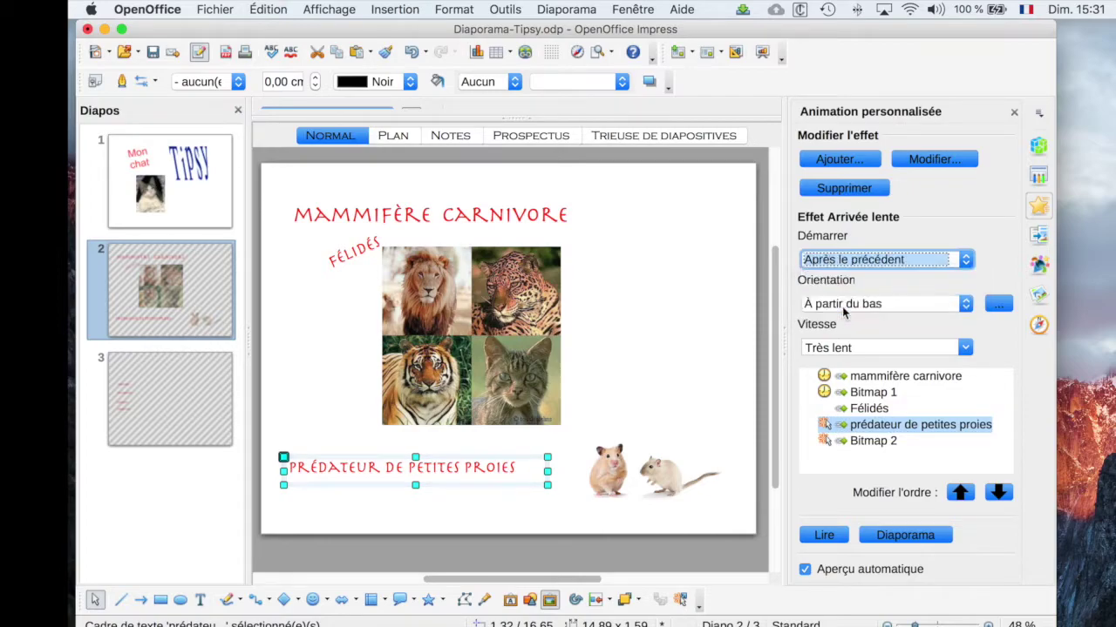
click(871, 441)
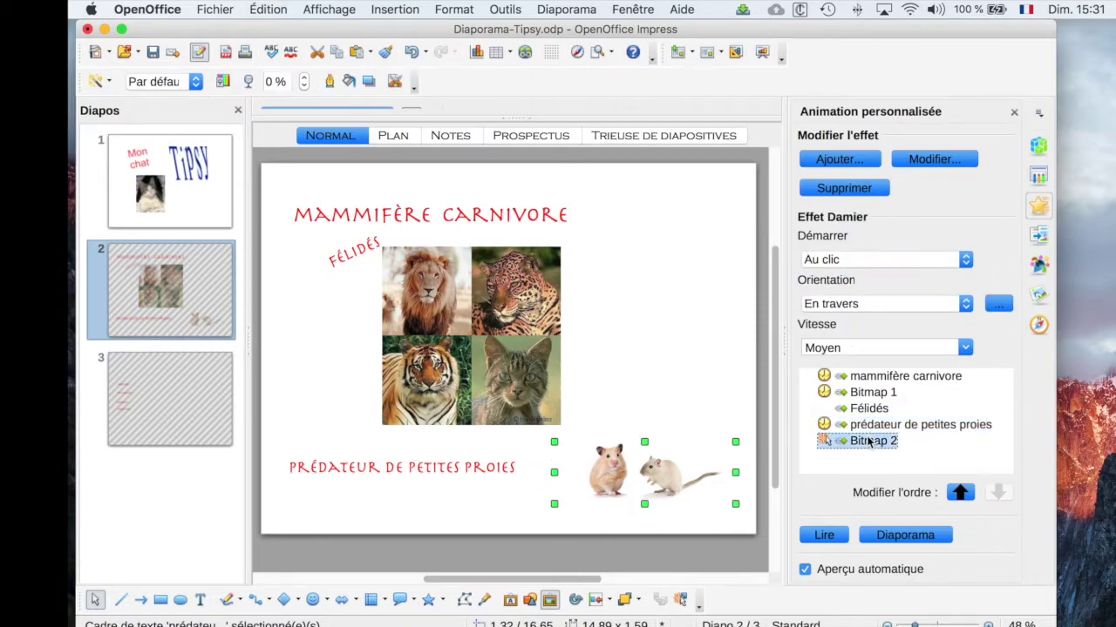
click(832, 264)
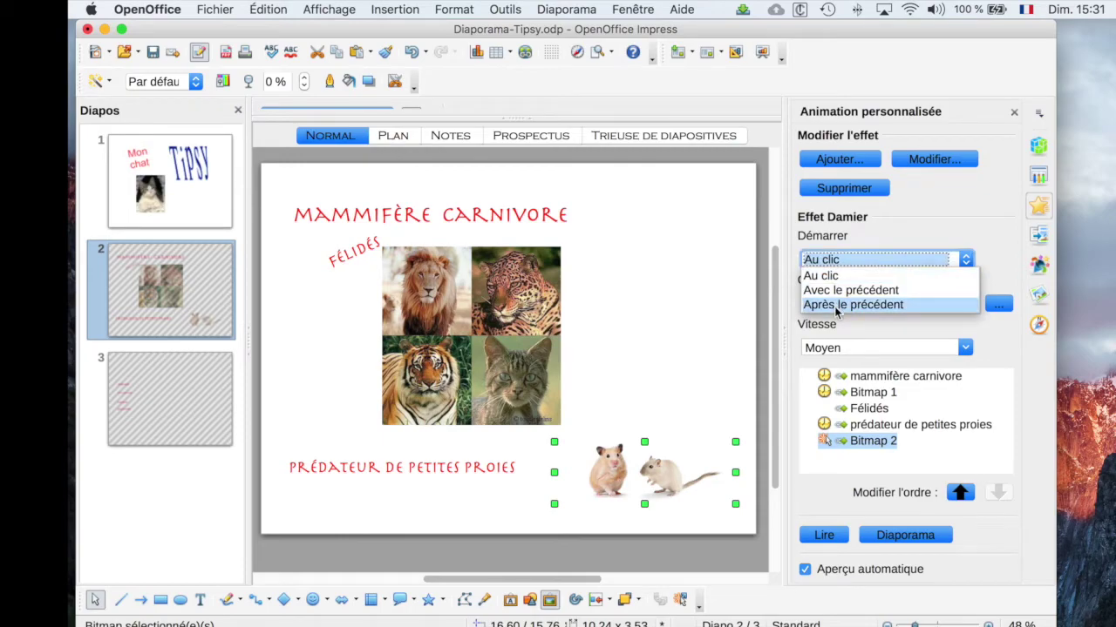
click(835, 291)
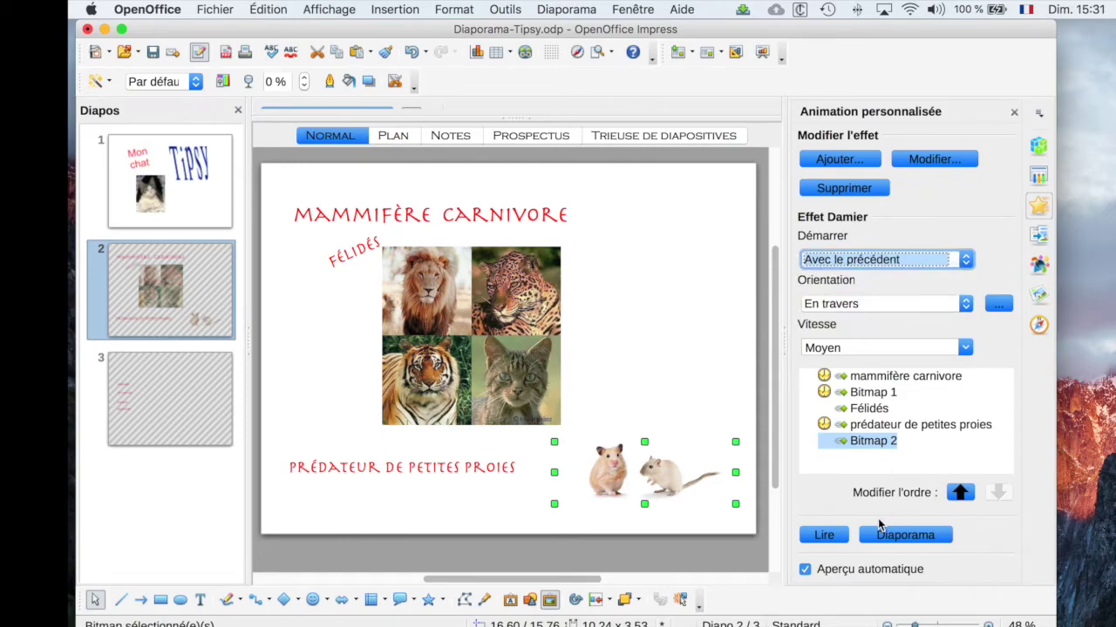
Step: Save the presentation, play the slideshow through to slide 3 to check the animations, and exit it
click(153, 53)
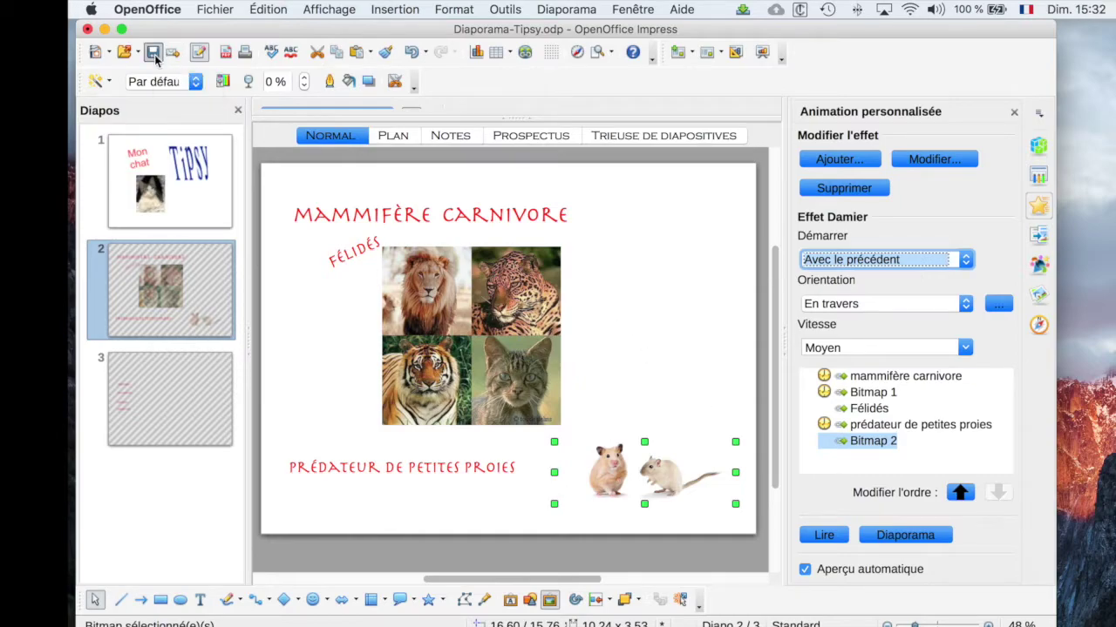
right_click(762, 54)
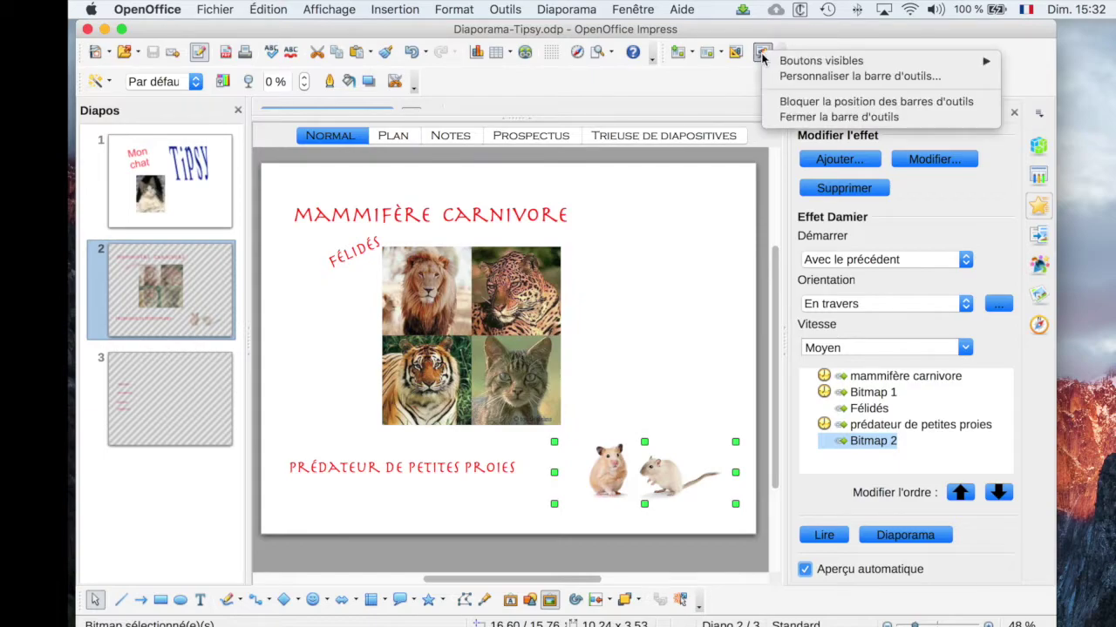
click(761, 52)
click(762, 54)
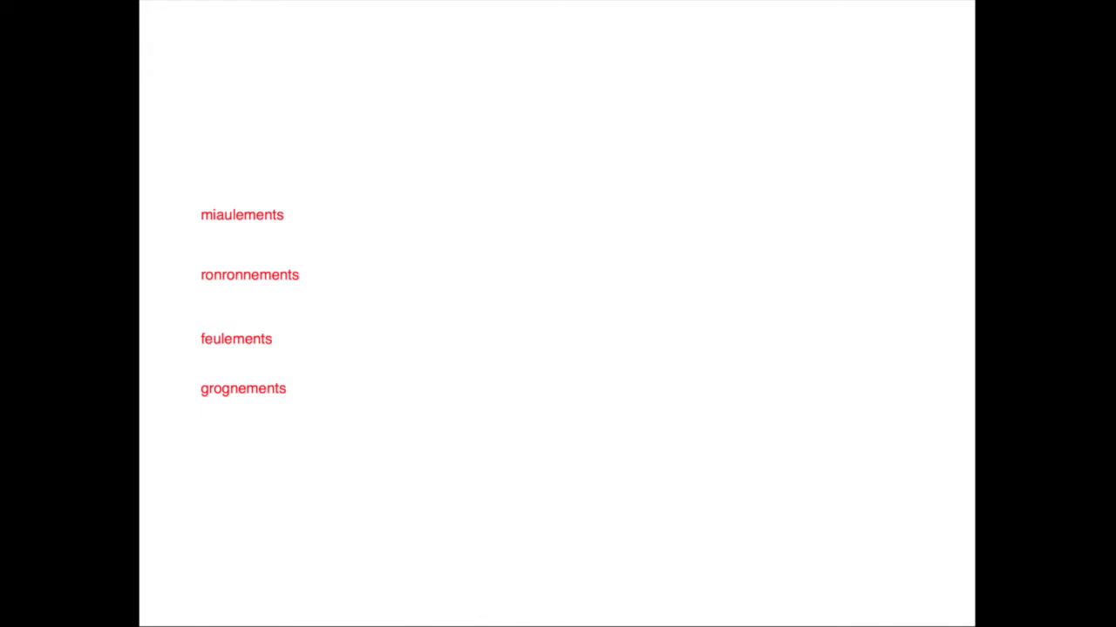
key(Escape)
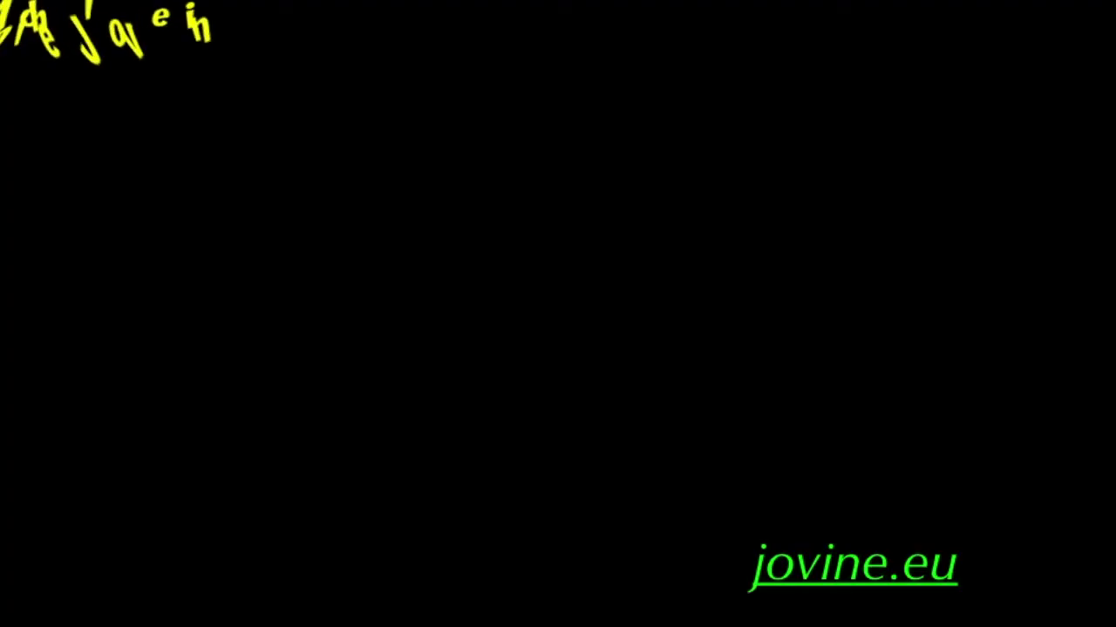